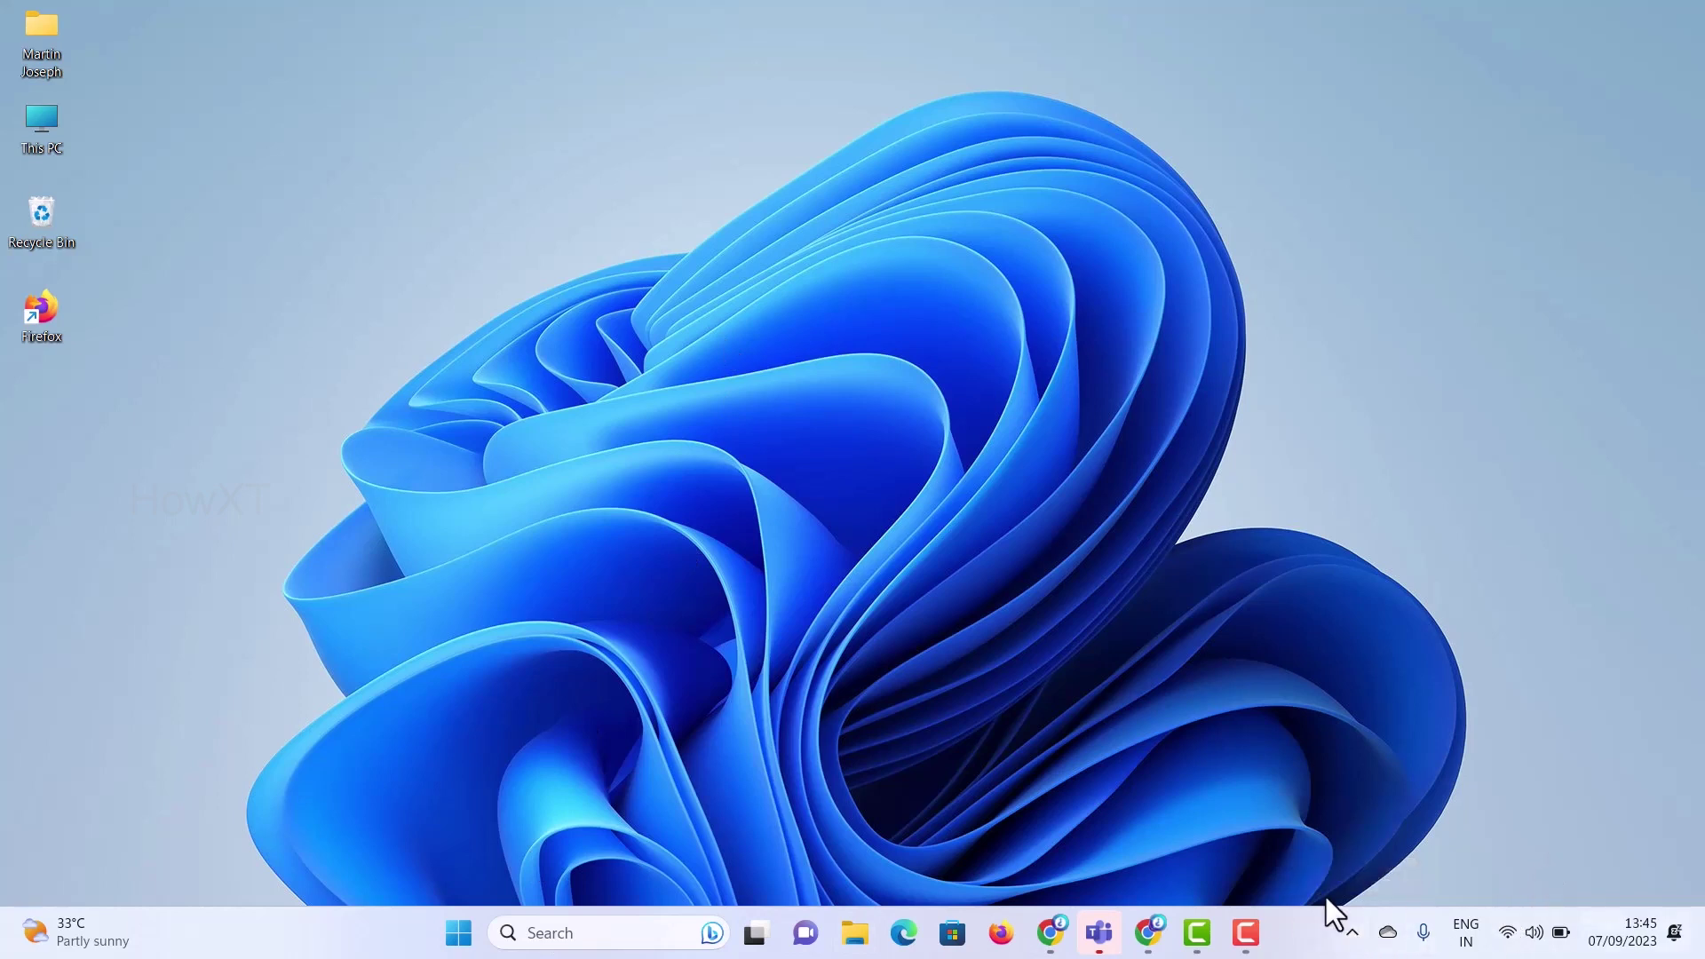
- View the Bluetooth tray icon's options among the hidden icons, then dismiss them to the desktop
click(1351, 939)
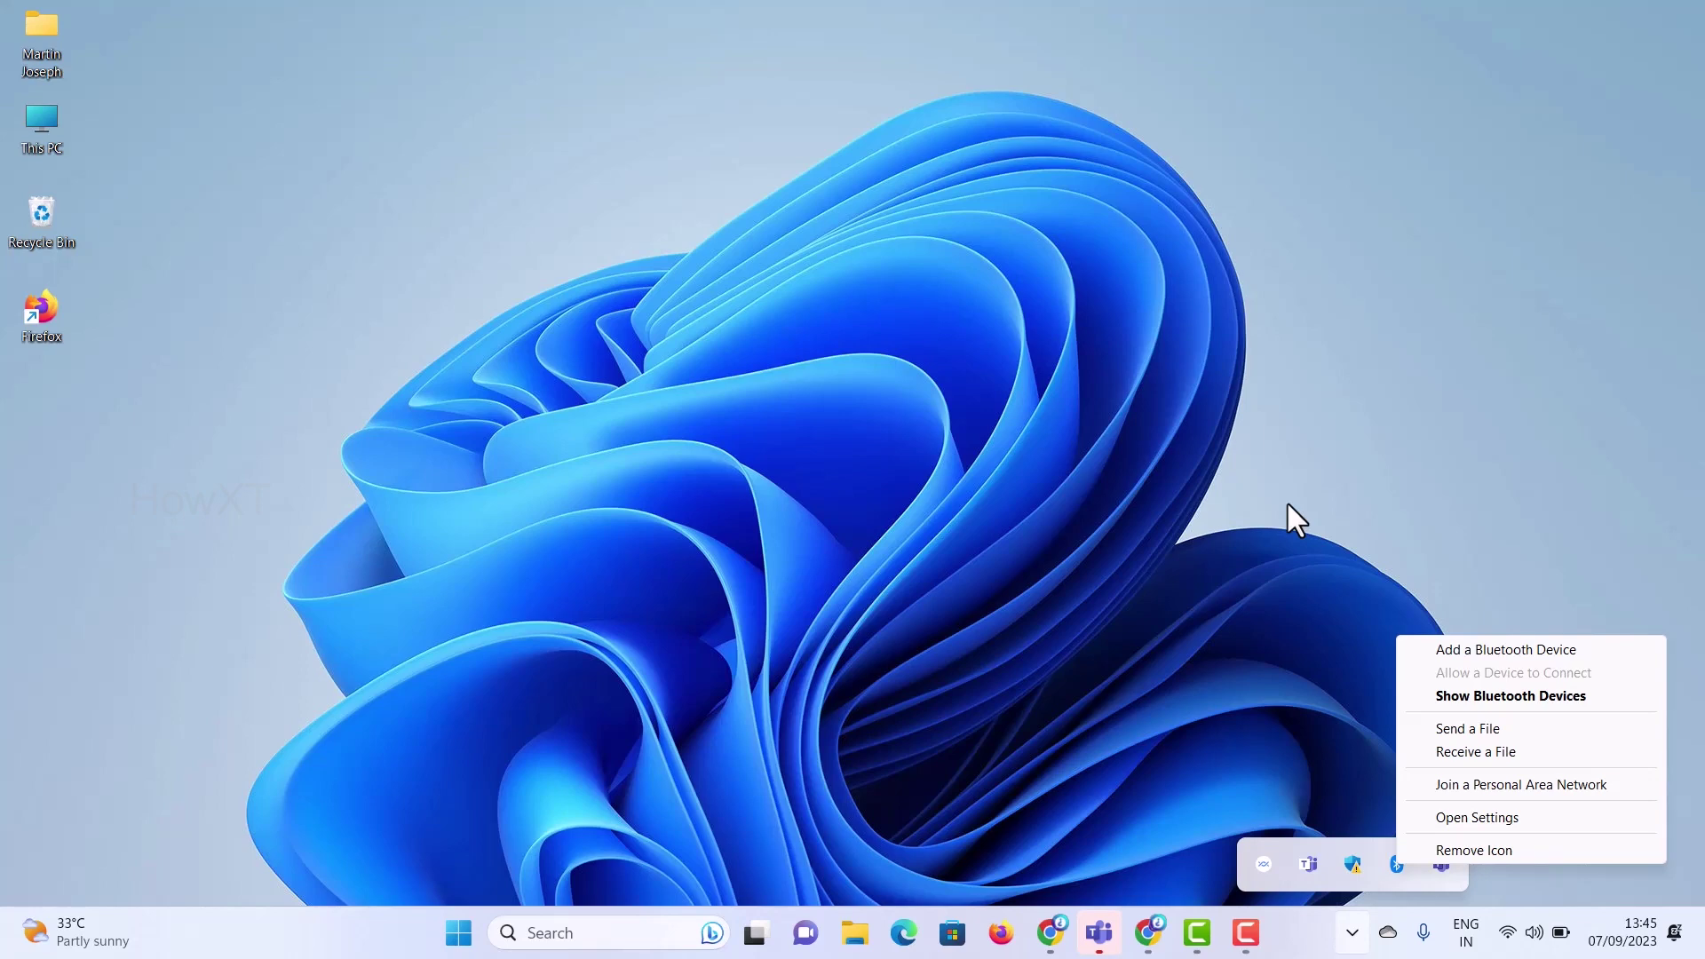
click(1287, 504)
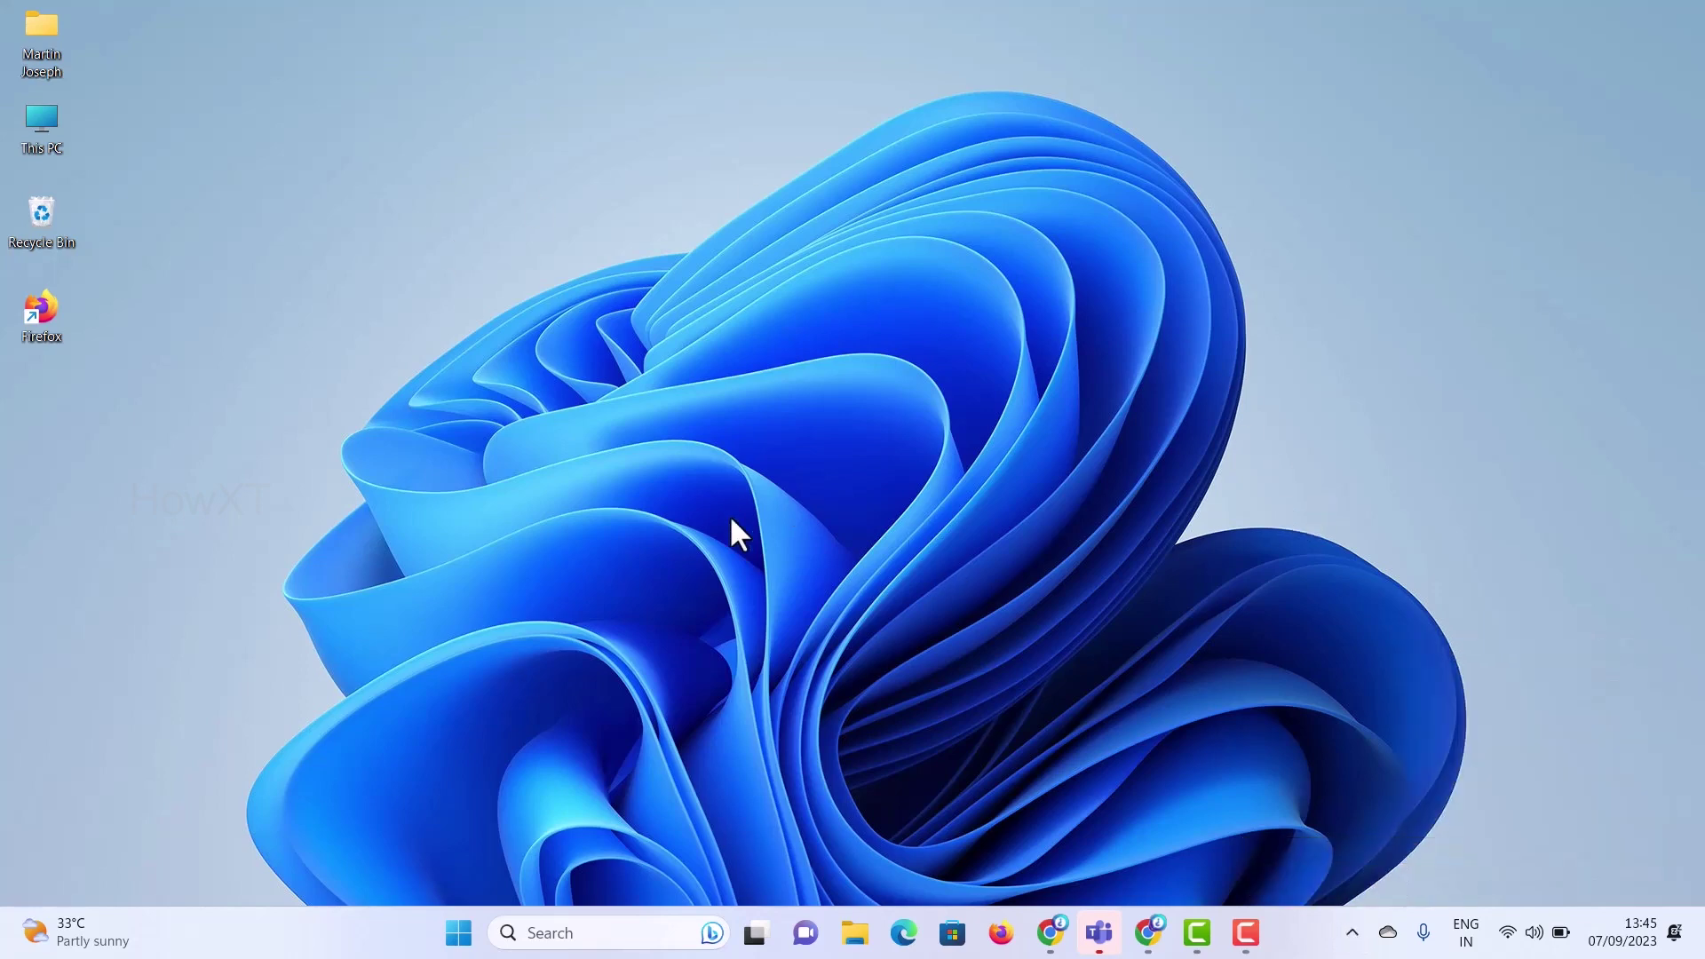
- Launch Settings from Start and go to the System > About page
click(454, 929)
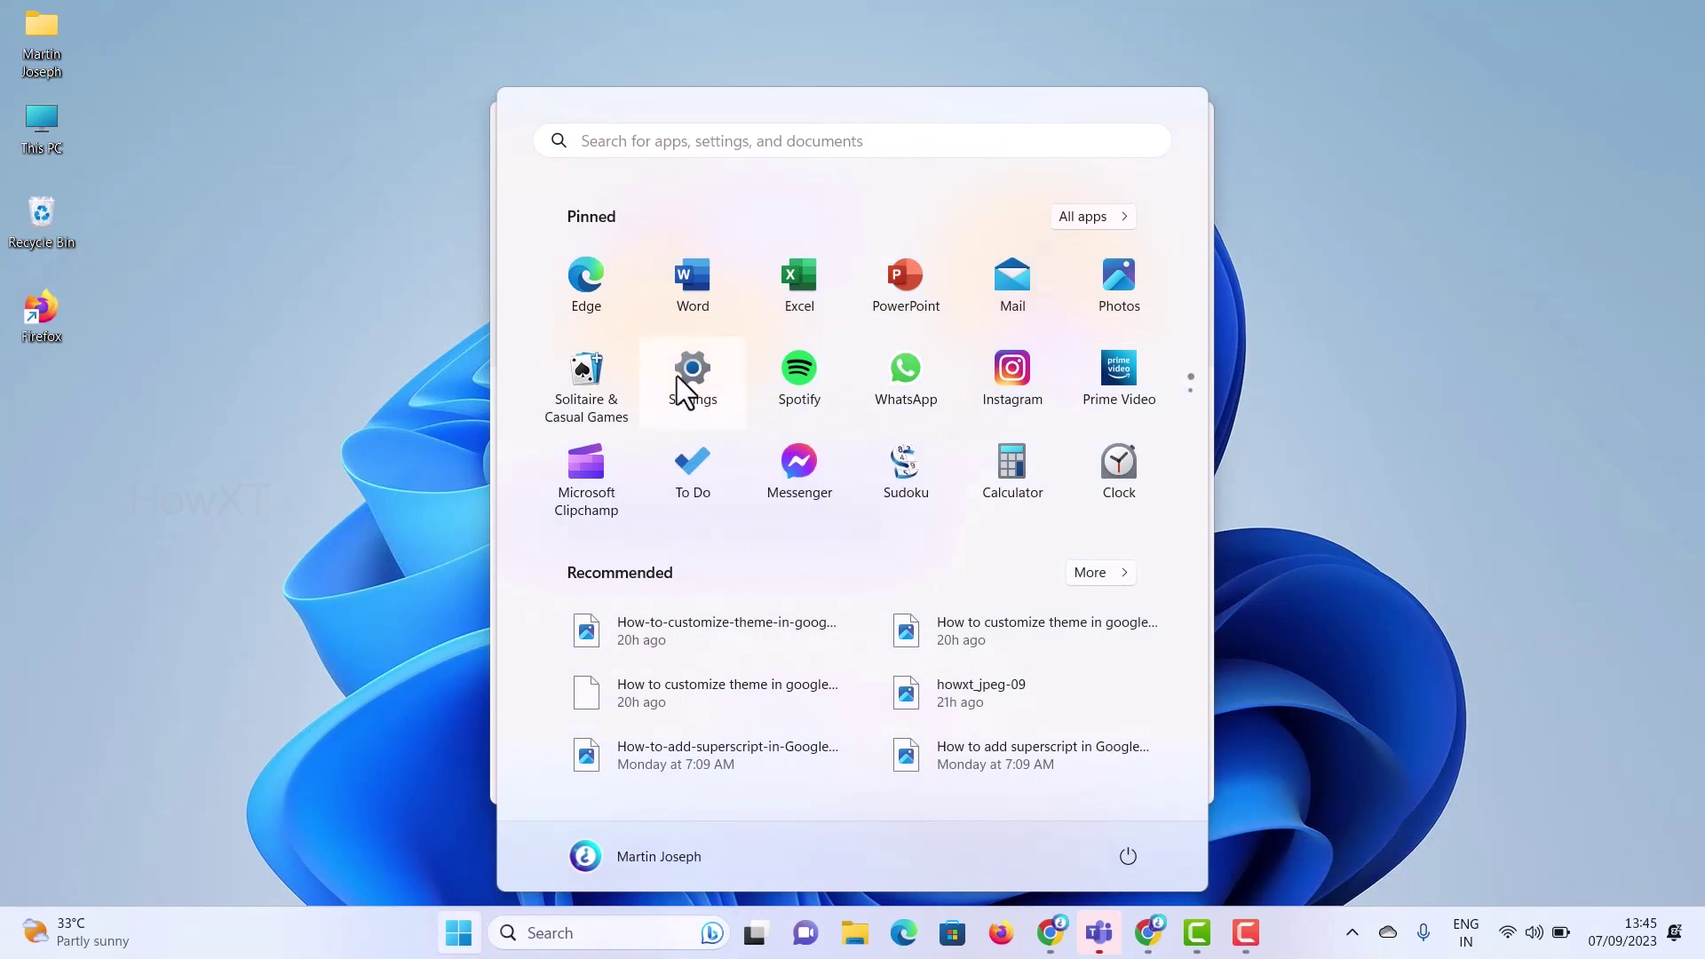
click(676, 376)
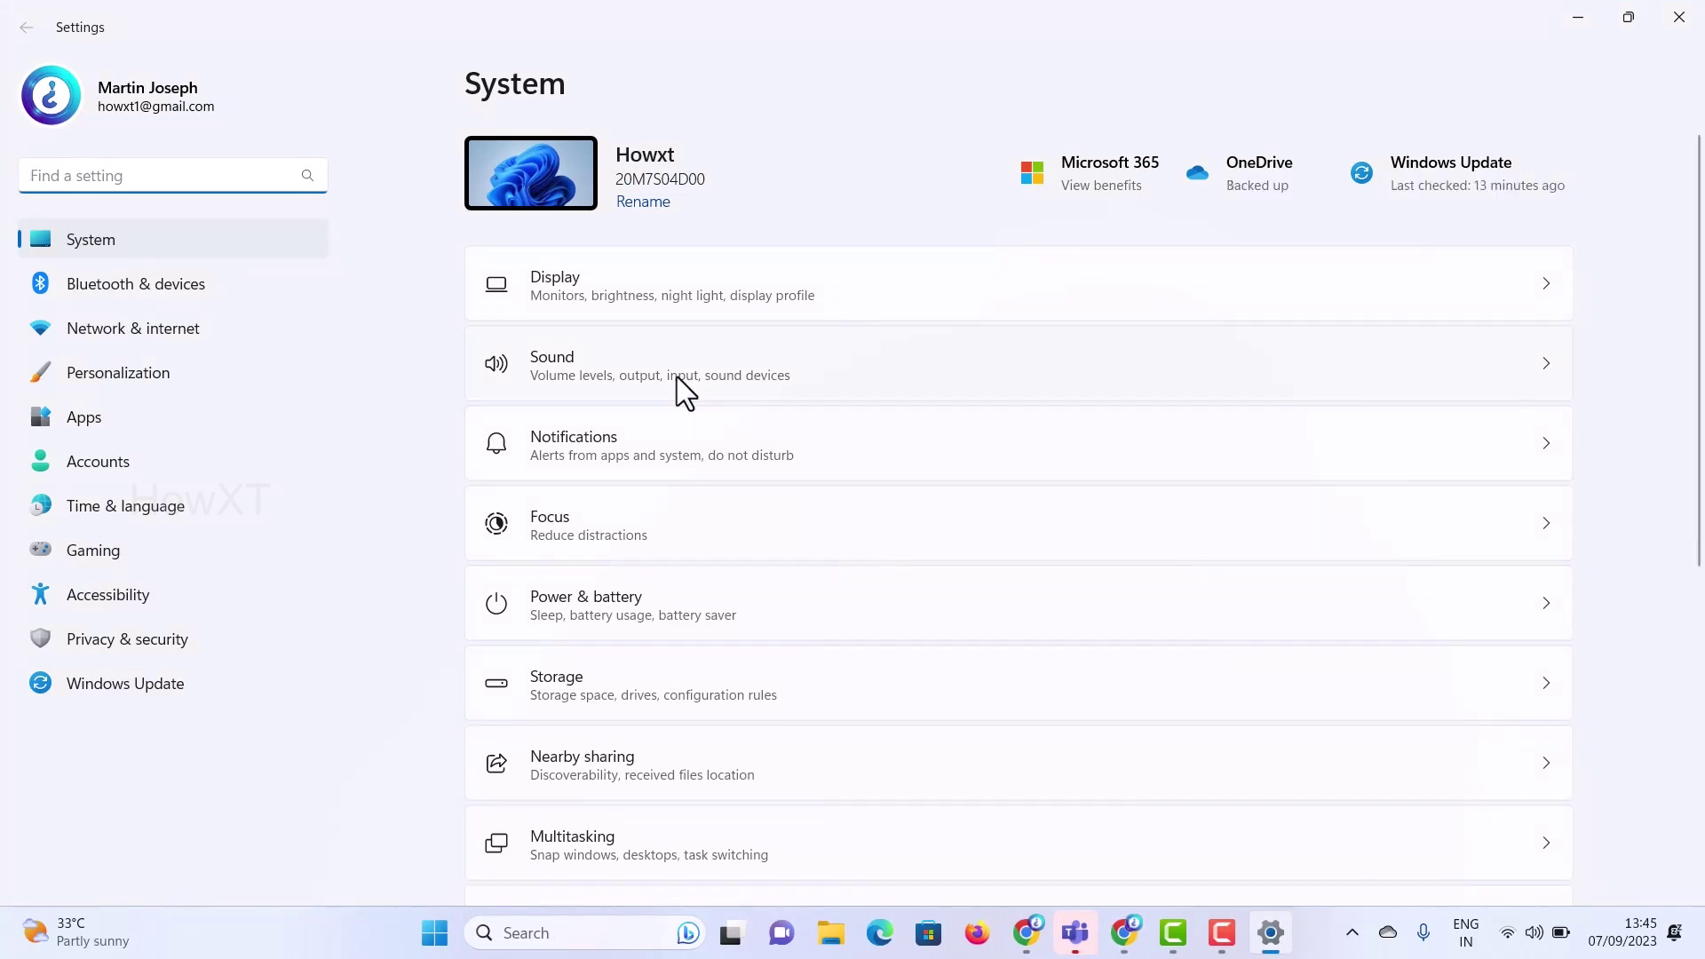
scroll(886, 456, down, 6)
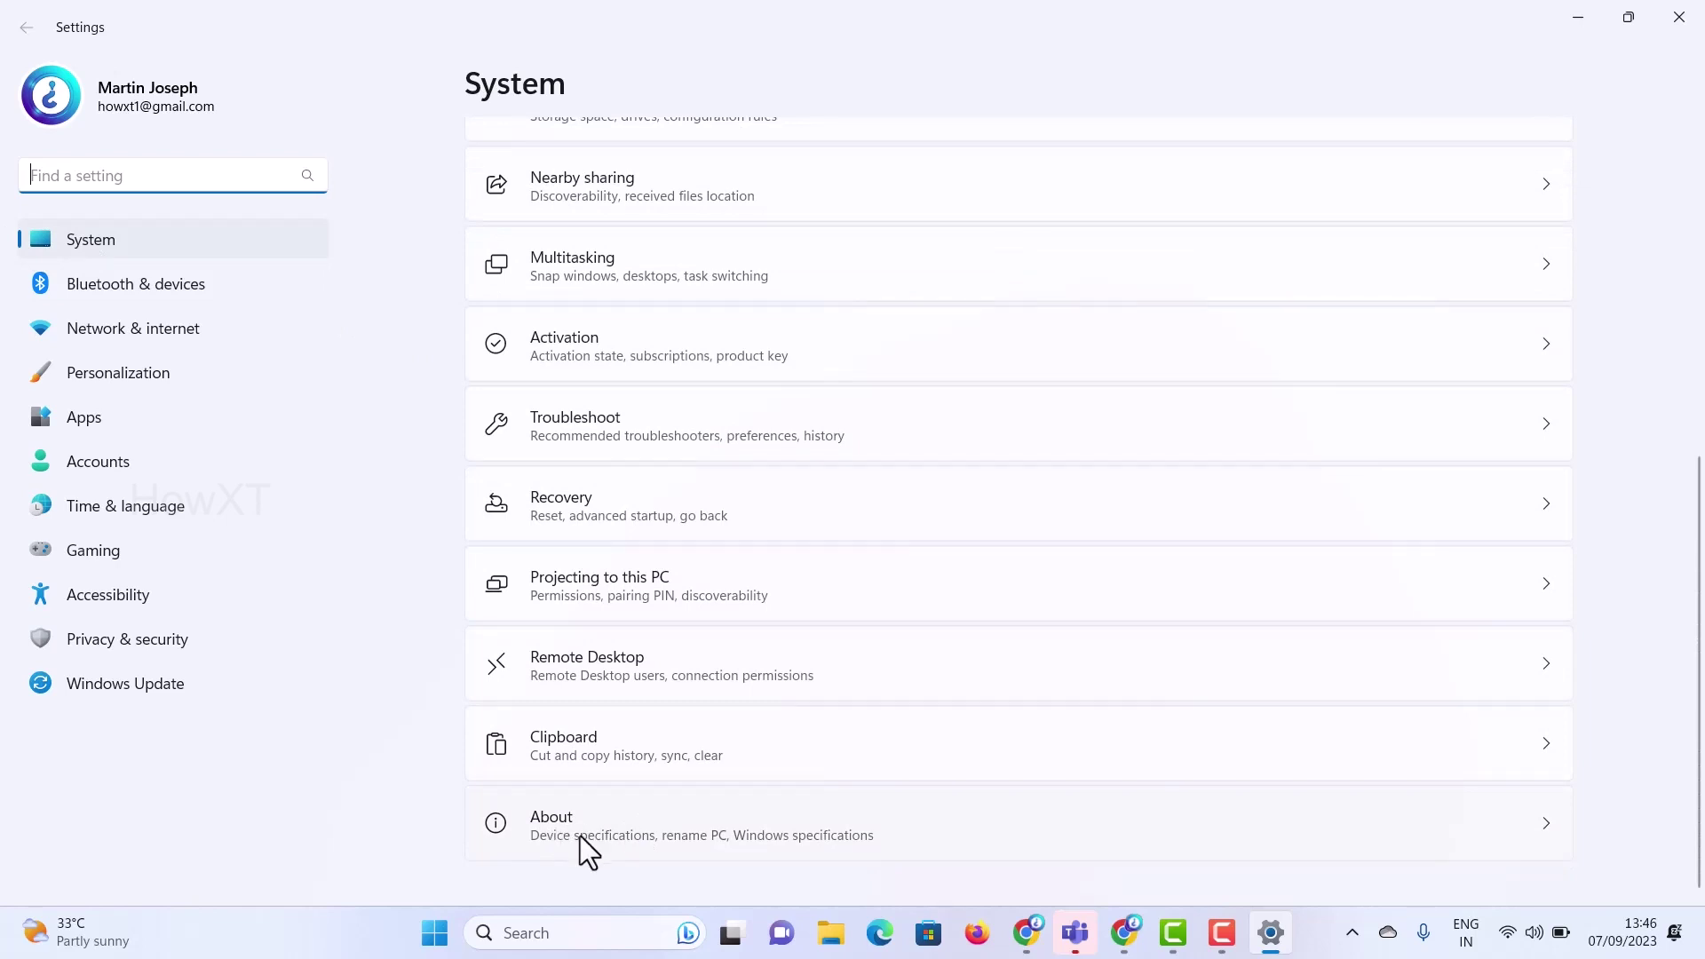
click(1509, 823)
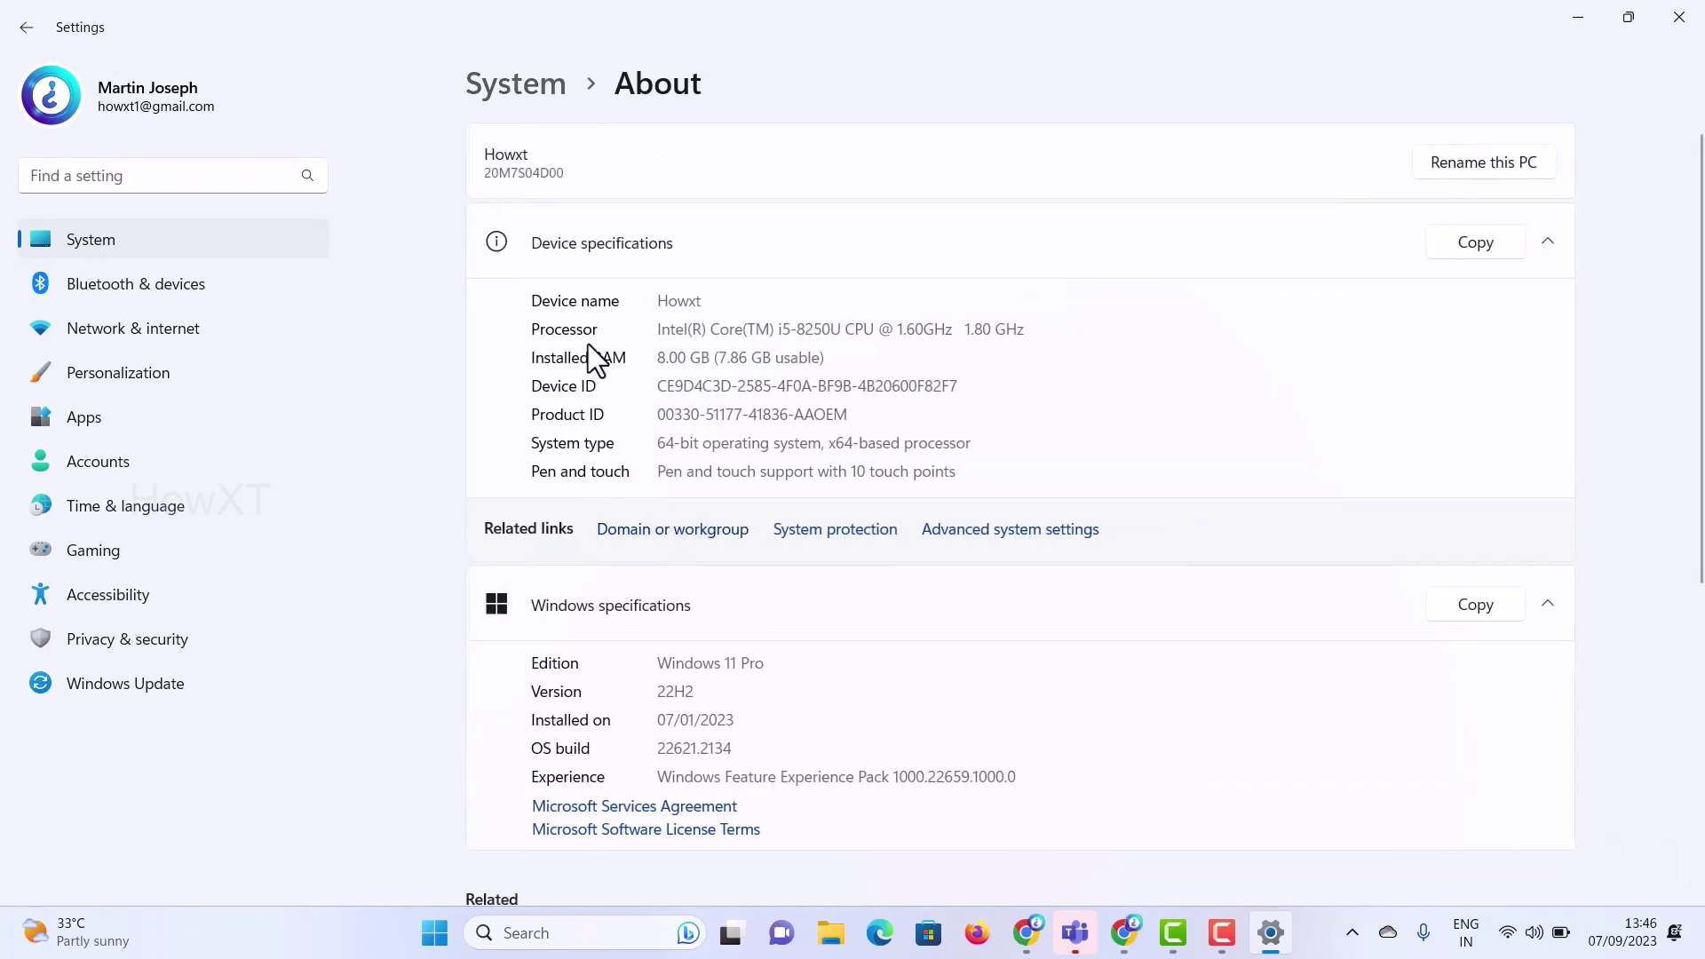
- Highlight the processor model name under device specifications, then close Settings
drag(658, 339, 1034, 330)
click(679, 333)
drag(661, 331, 824, 335)
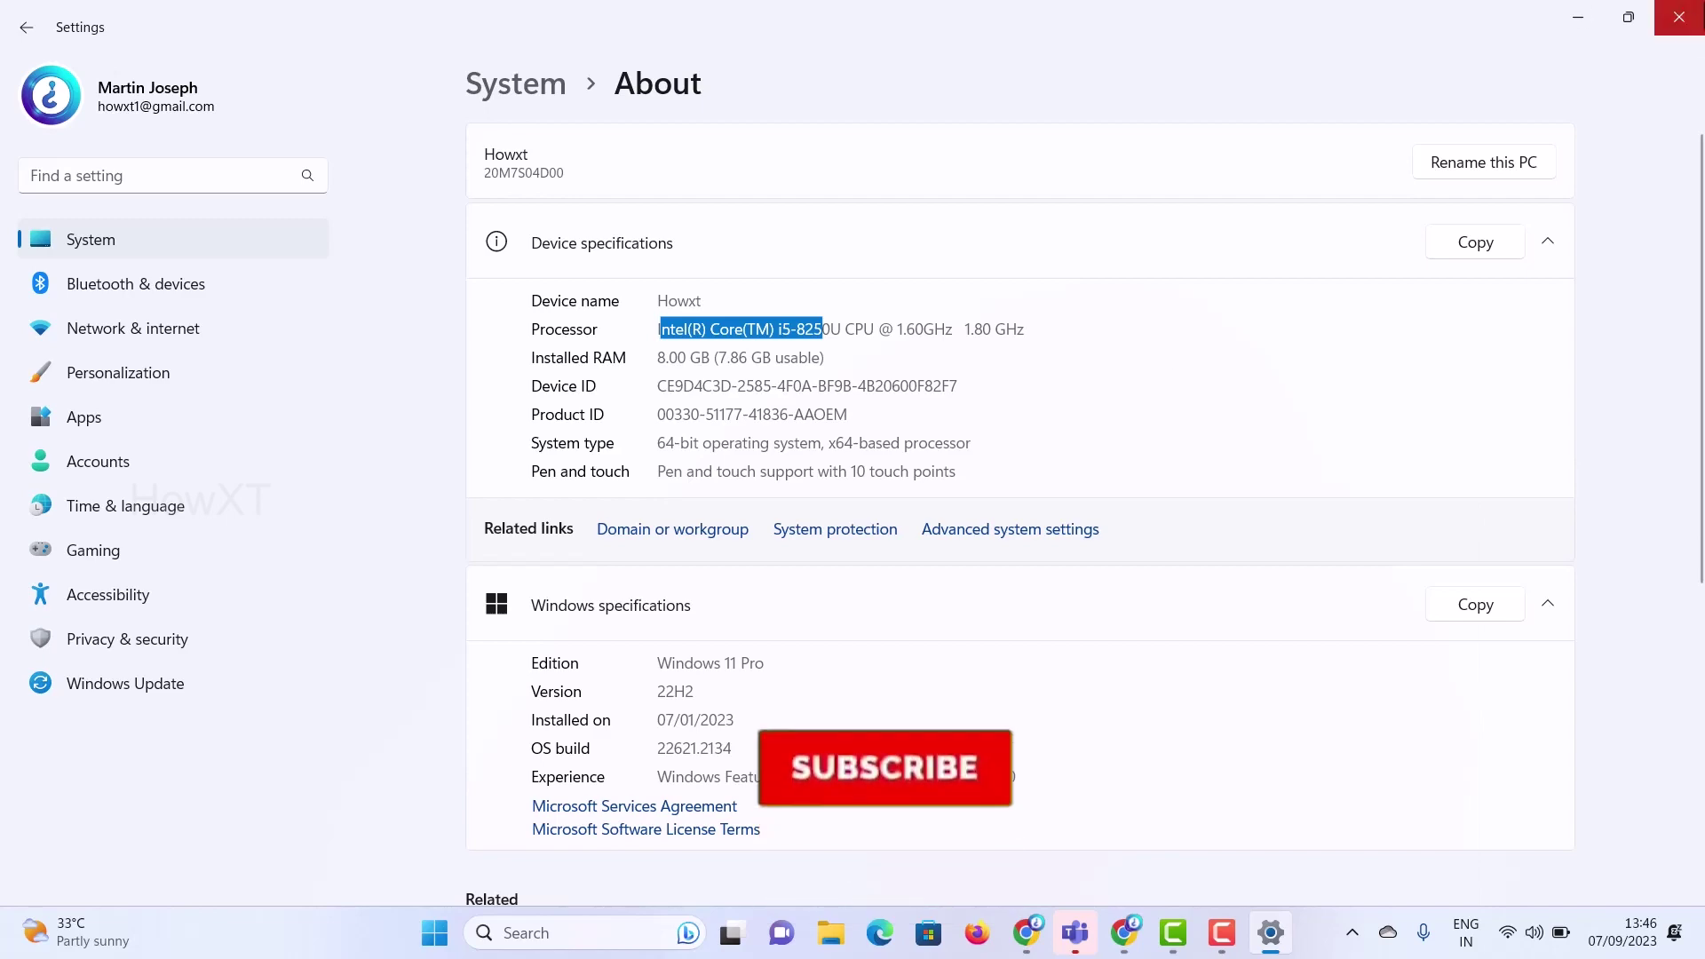
click(1678, 17)
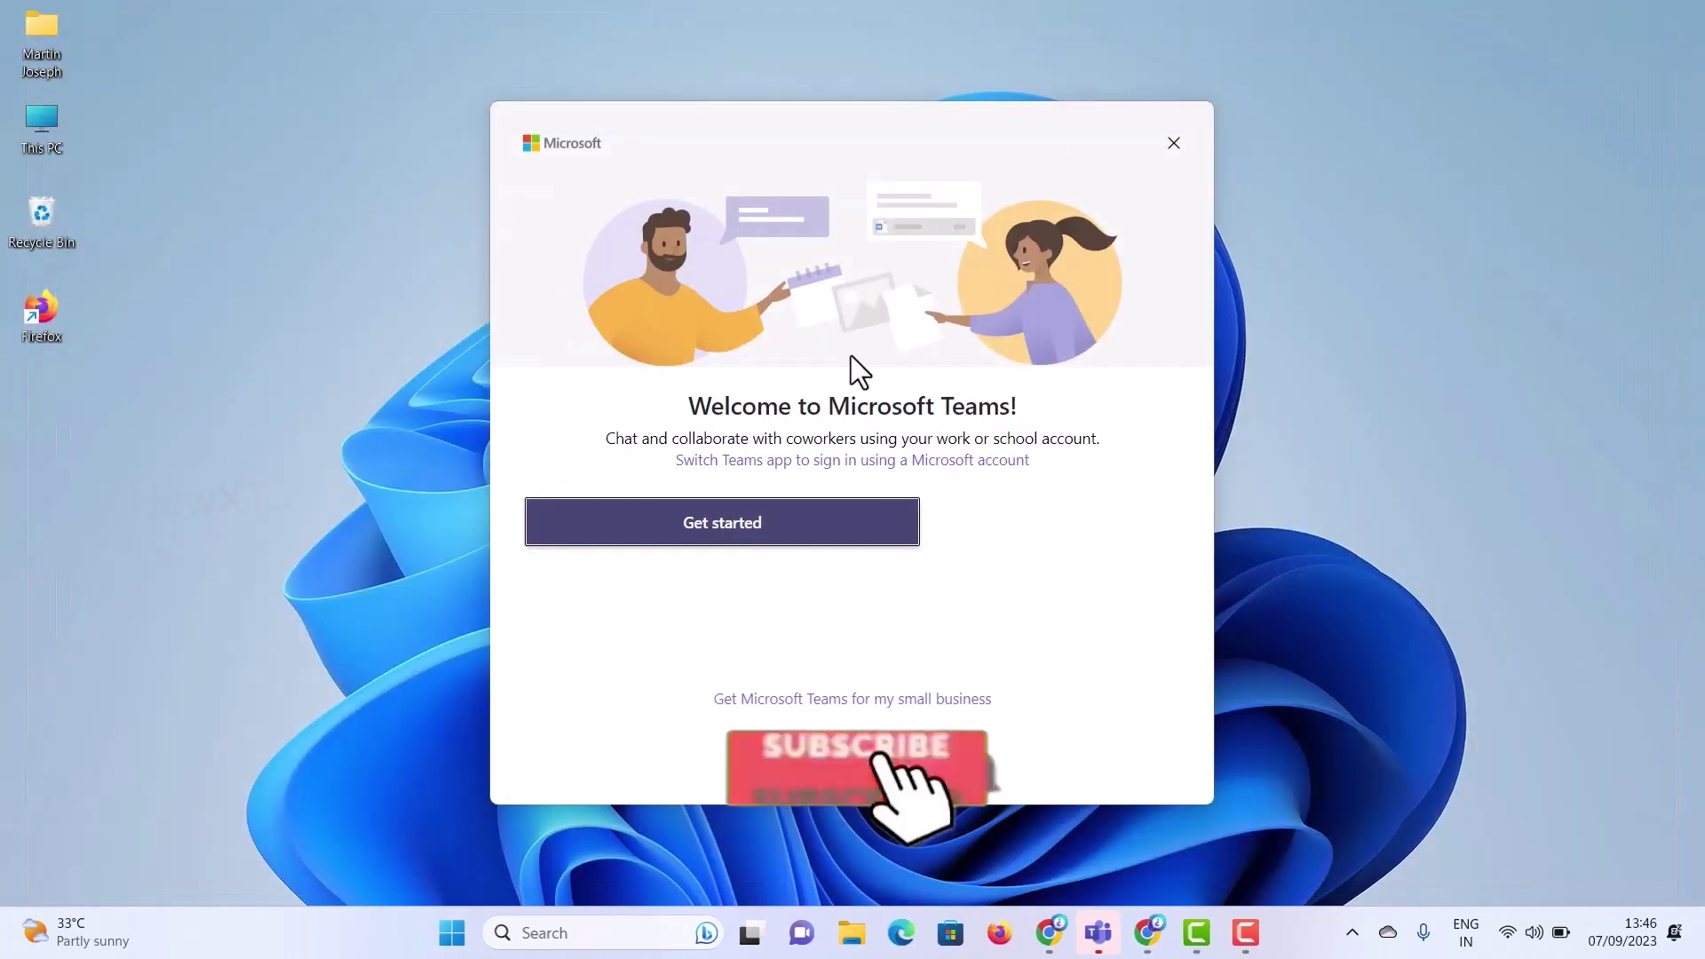
- Dismiss Teams, Google 'intel bluetooth driver' in Chrome, and open Intel's Wireless Bluetooth downloads page
click(1173, 143)
click(1124, 932)
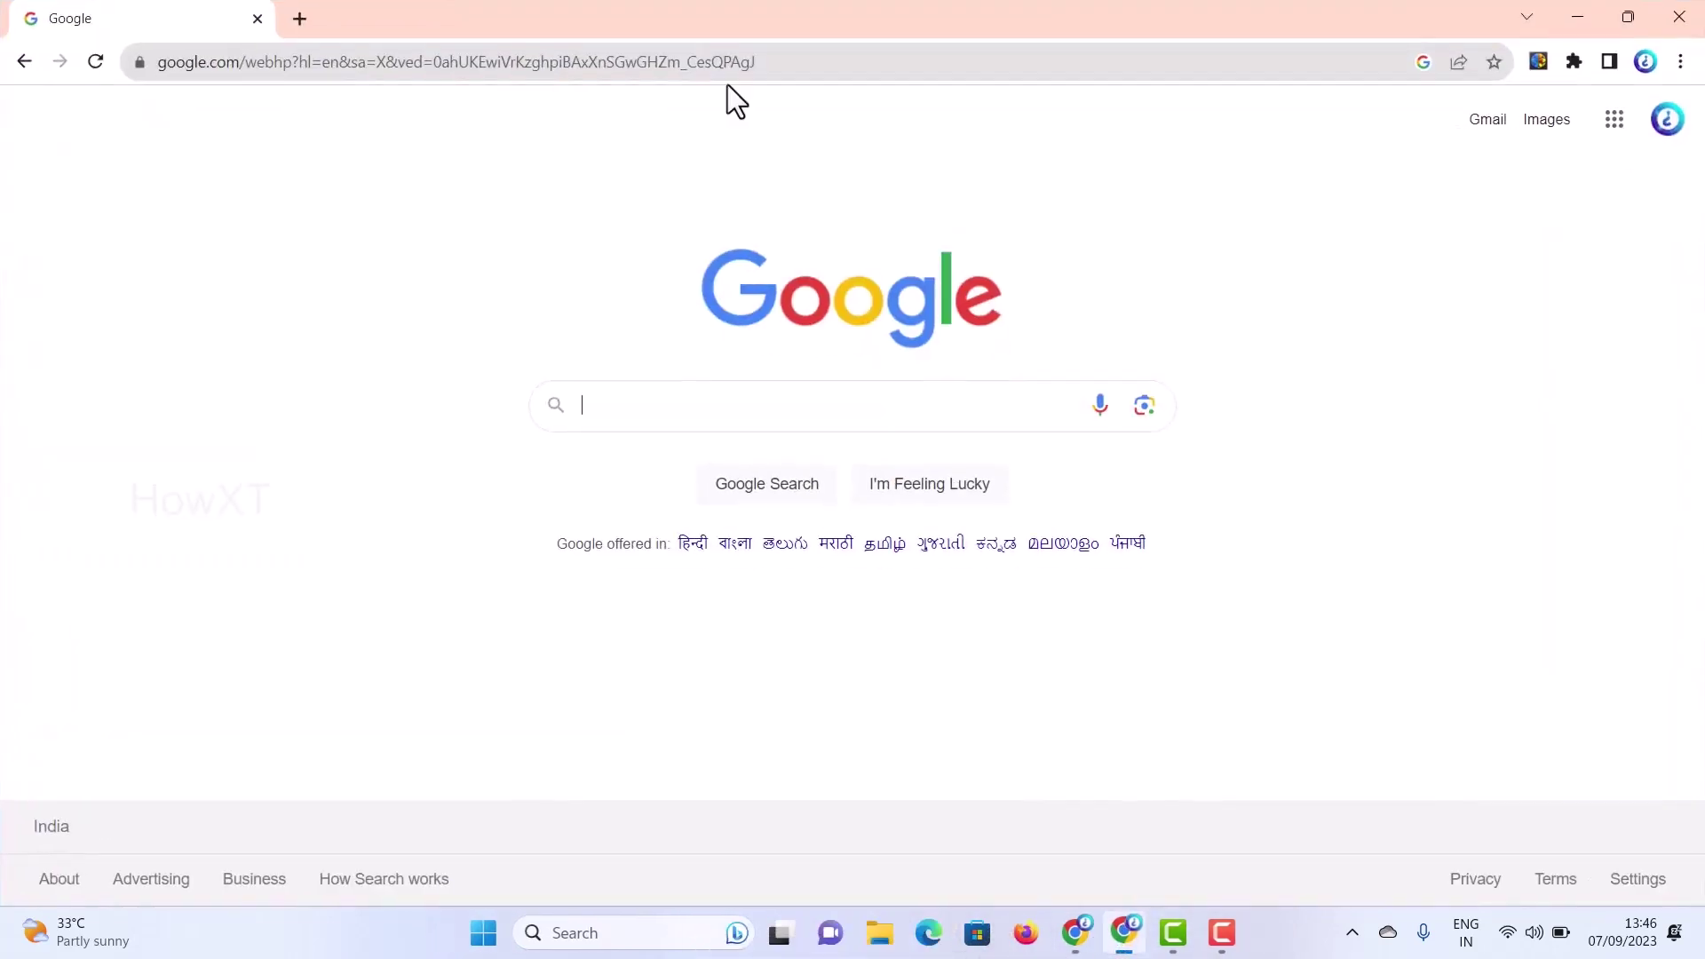
text(in)
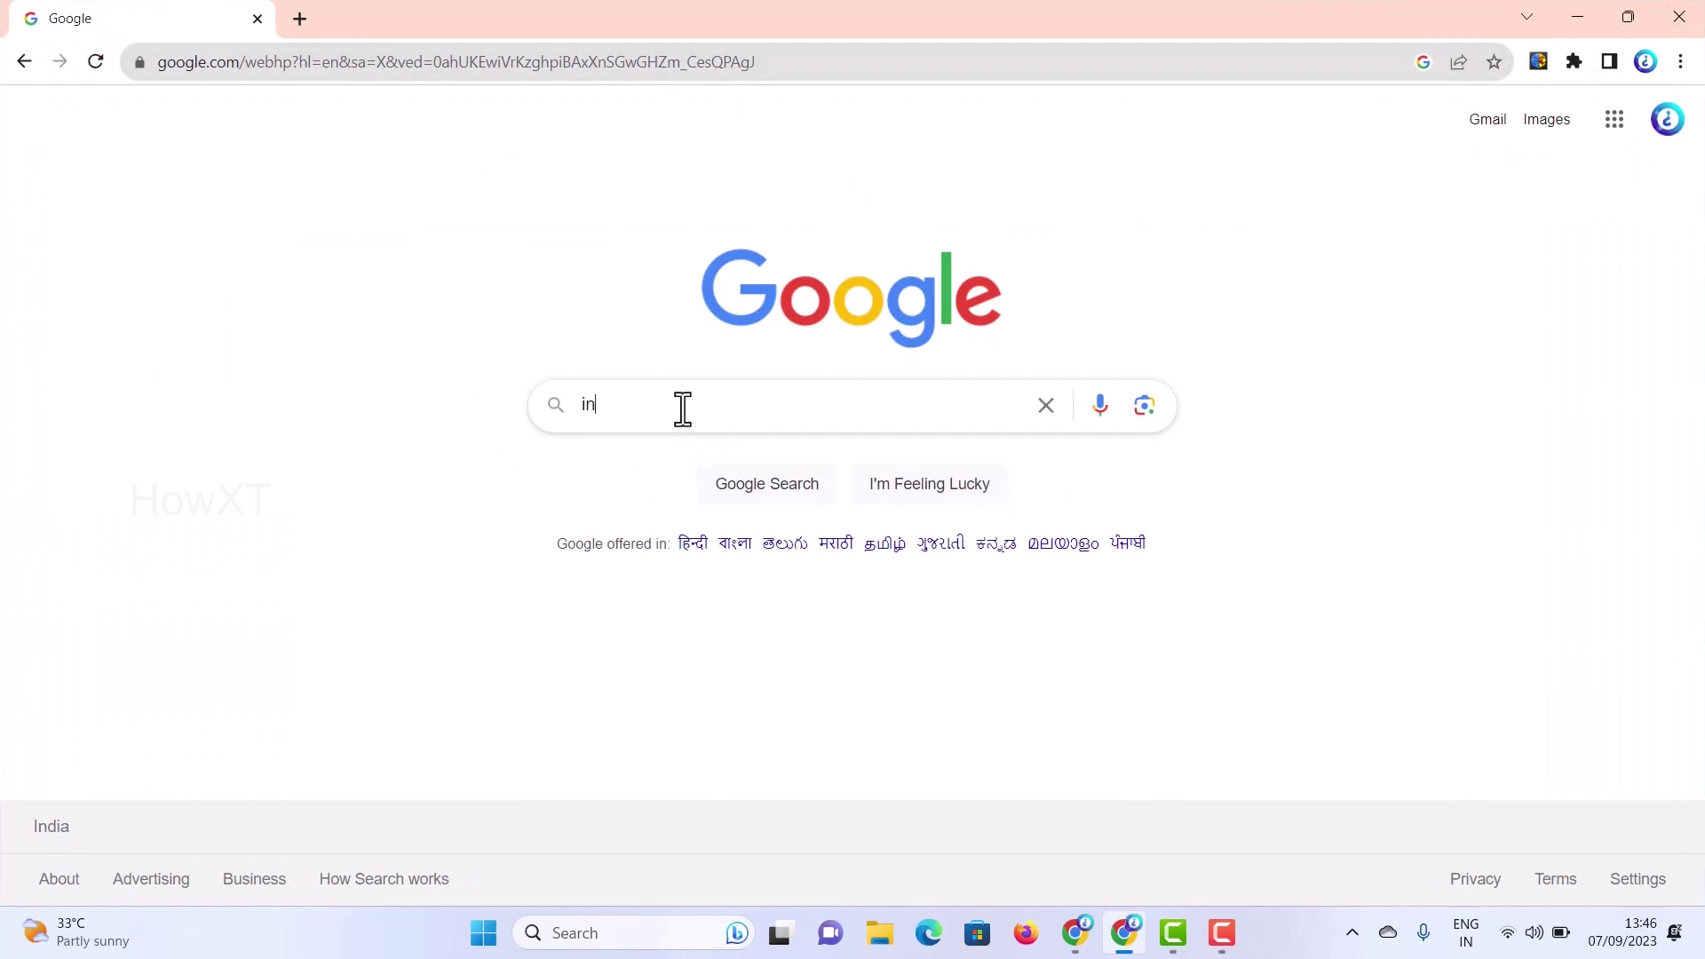
key(Down)
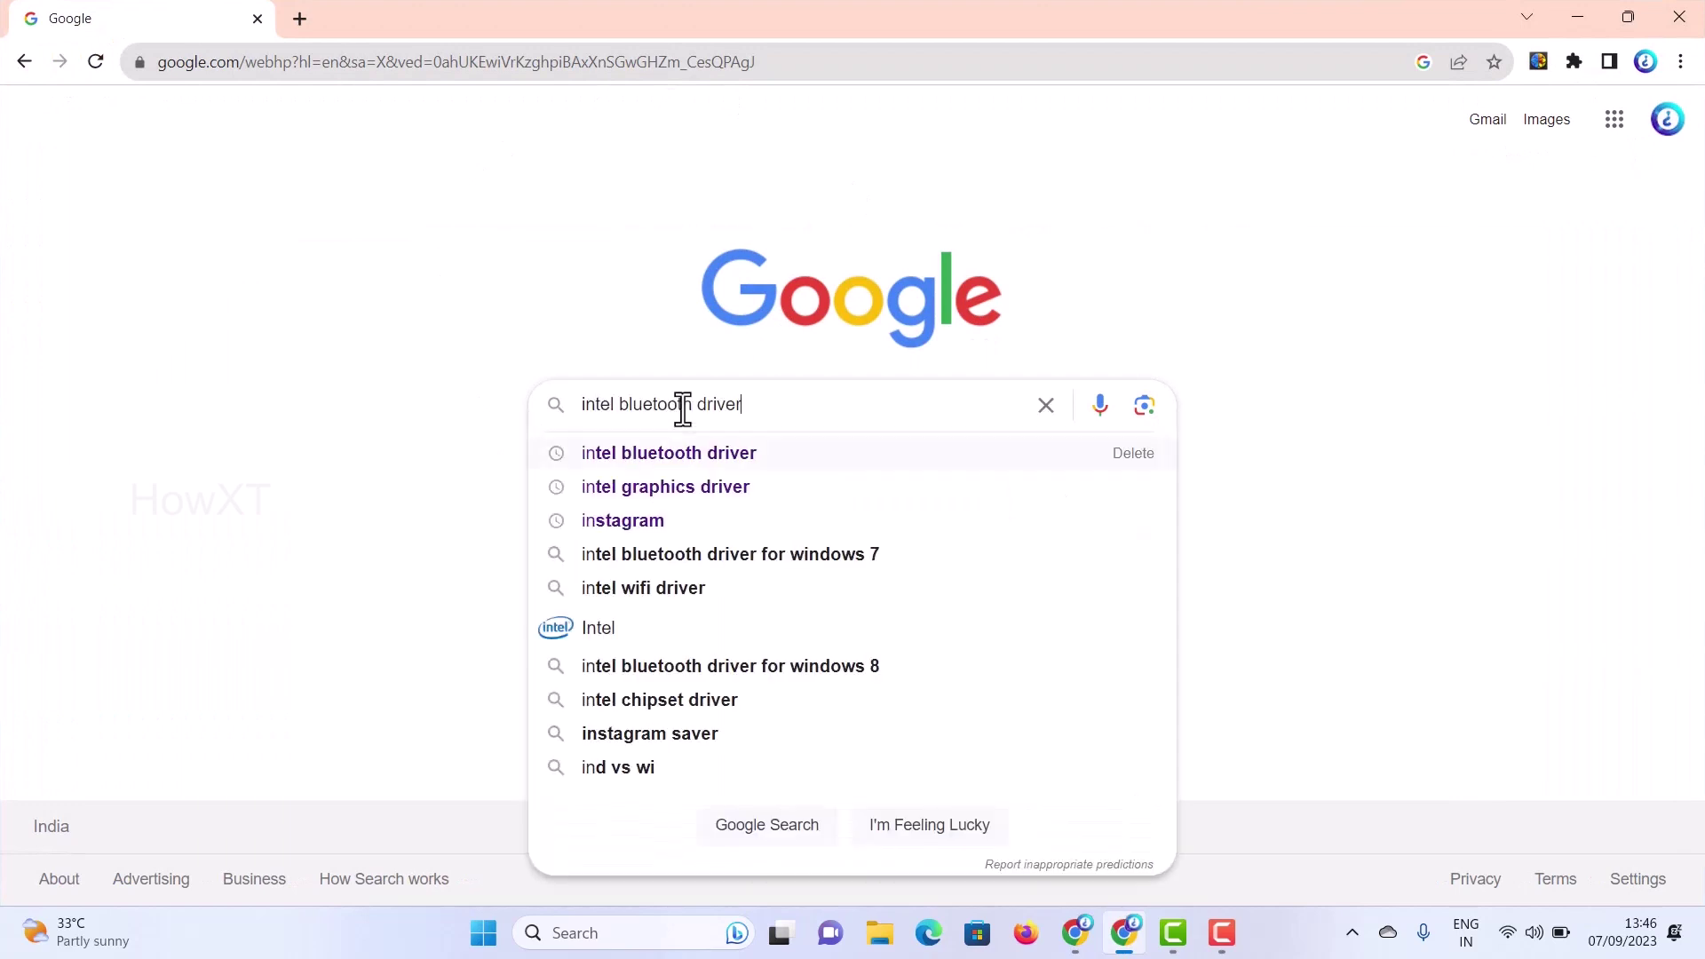
key(Return)
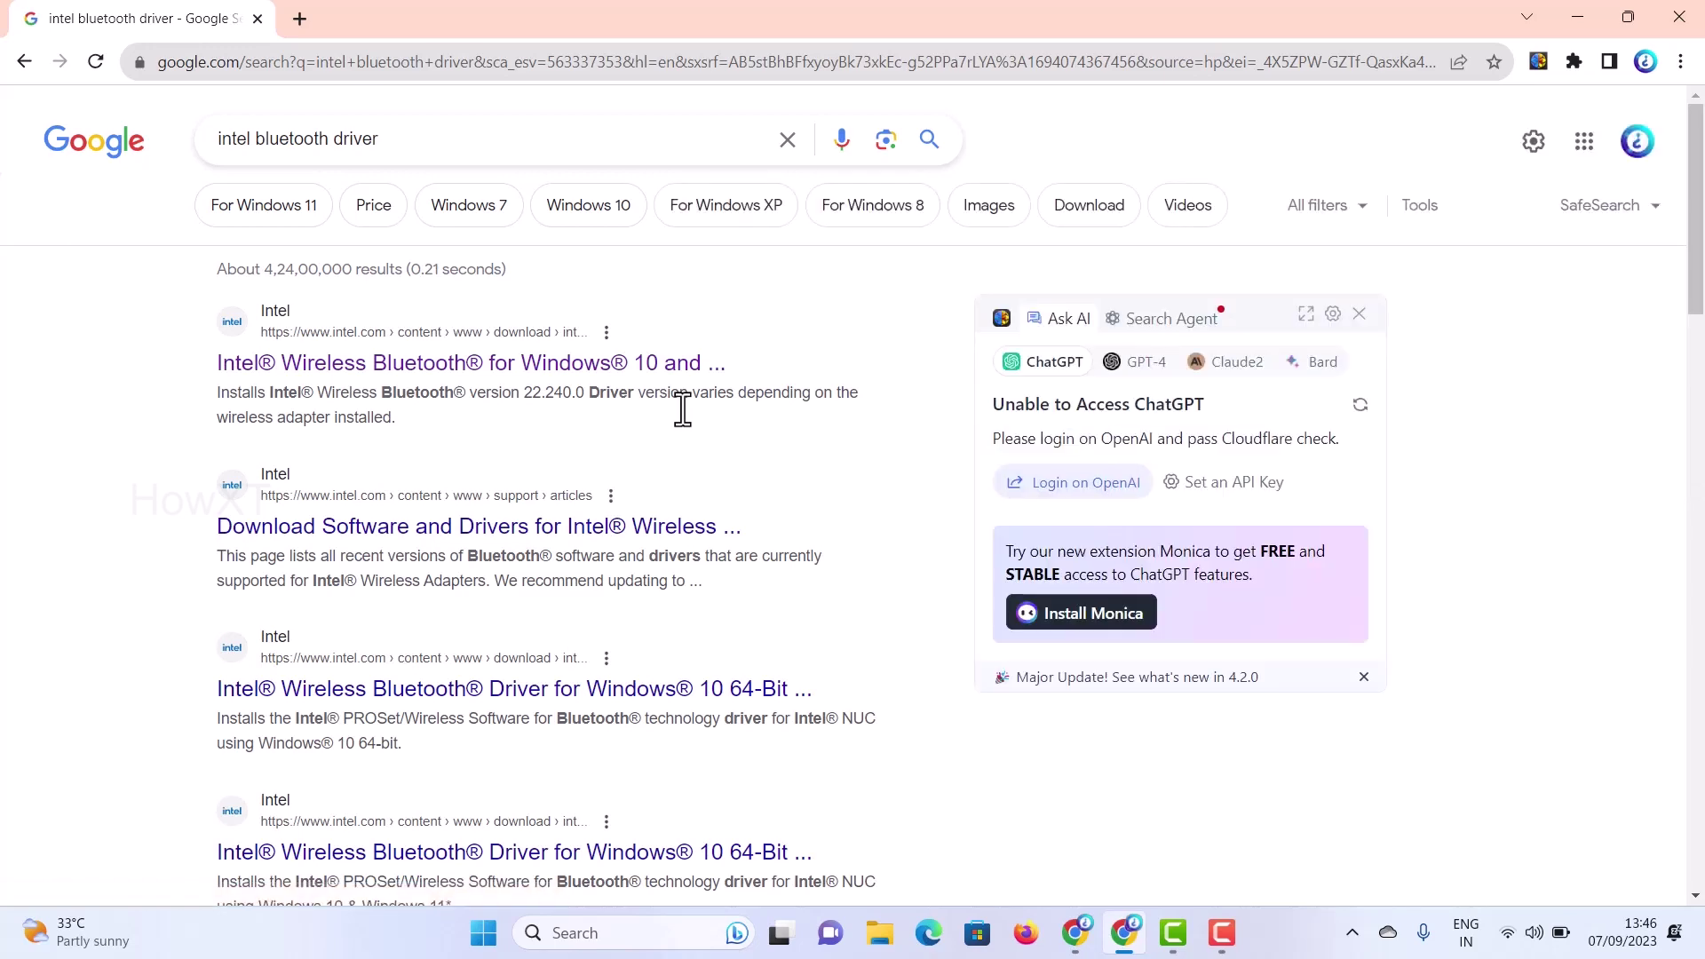
click(349, 377)
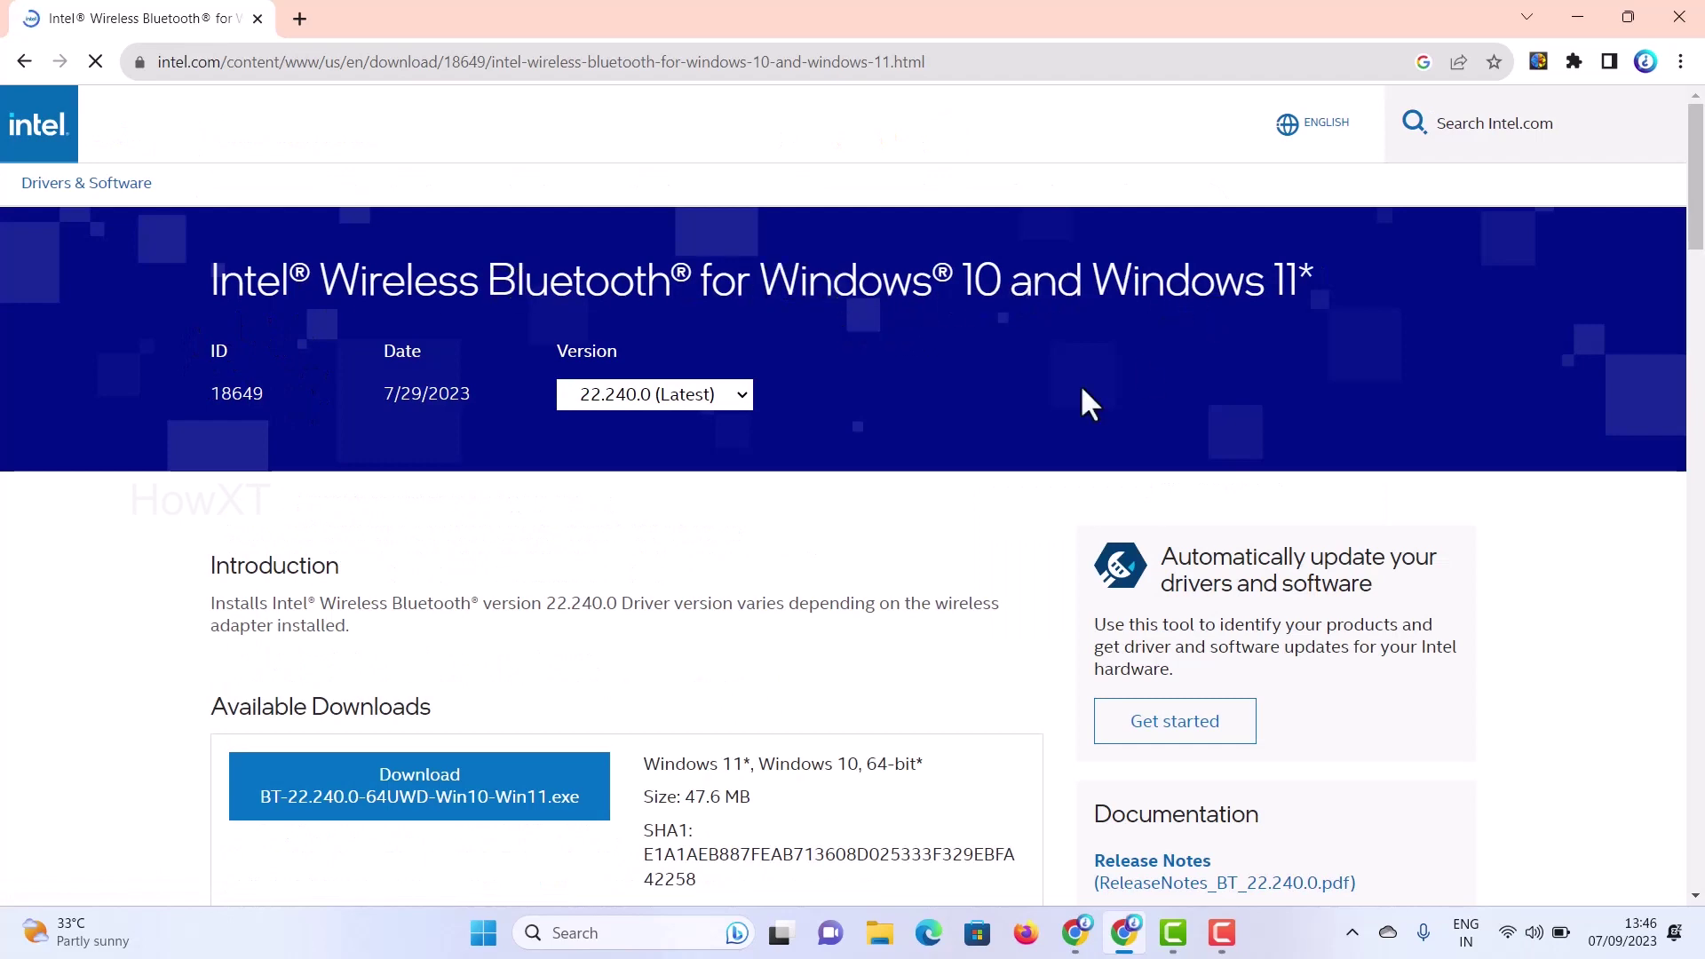
scroll(695, 593, down, 5)
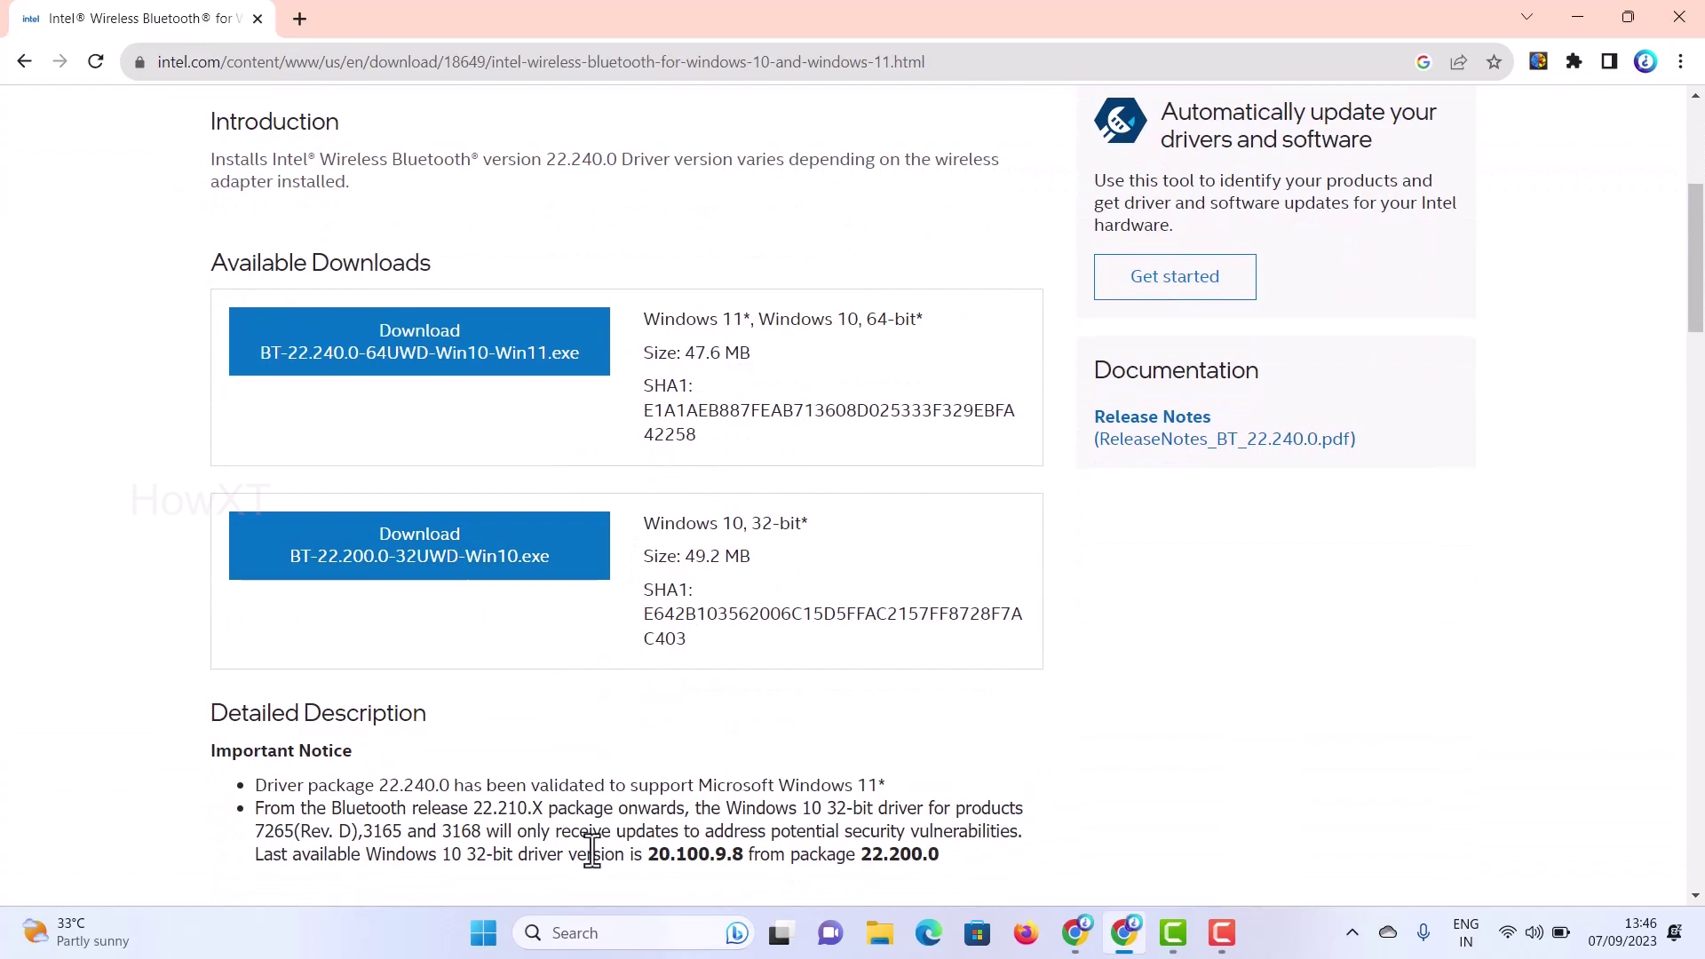
- Check Settings > About shows the Windows 11 Pro edition, then close Settings
click(481, 931)
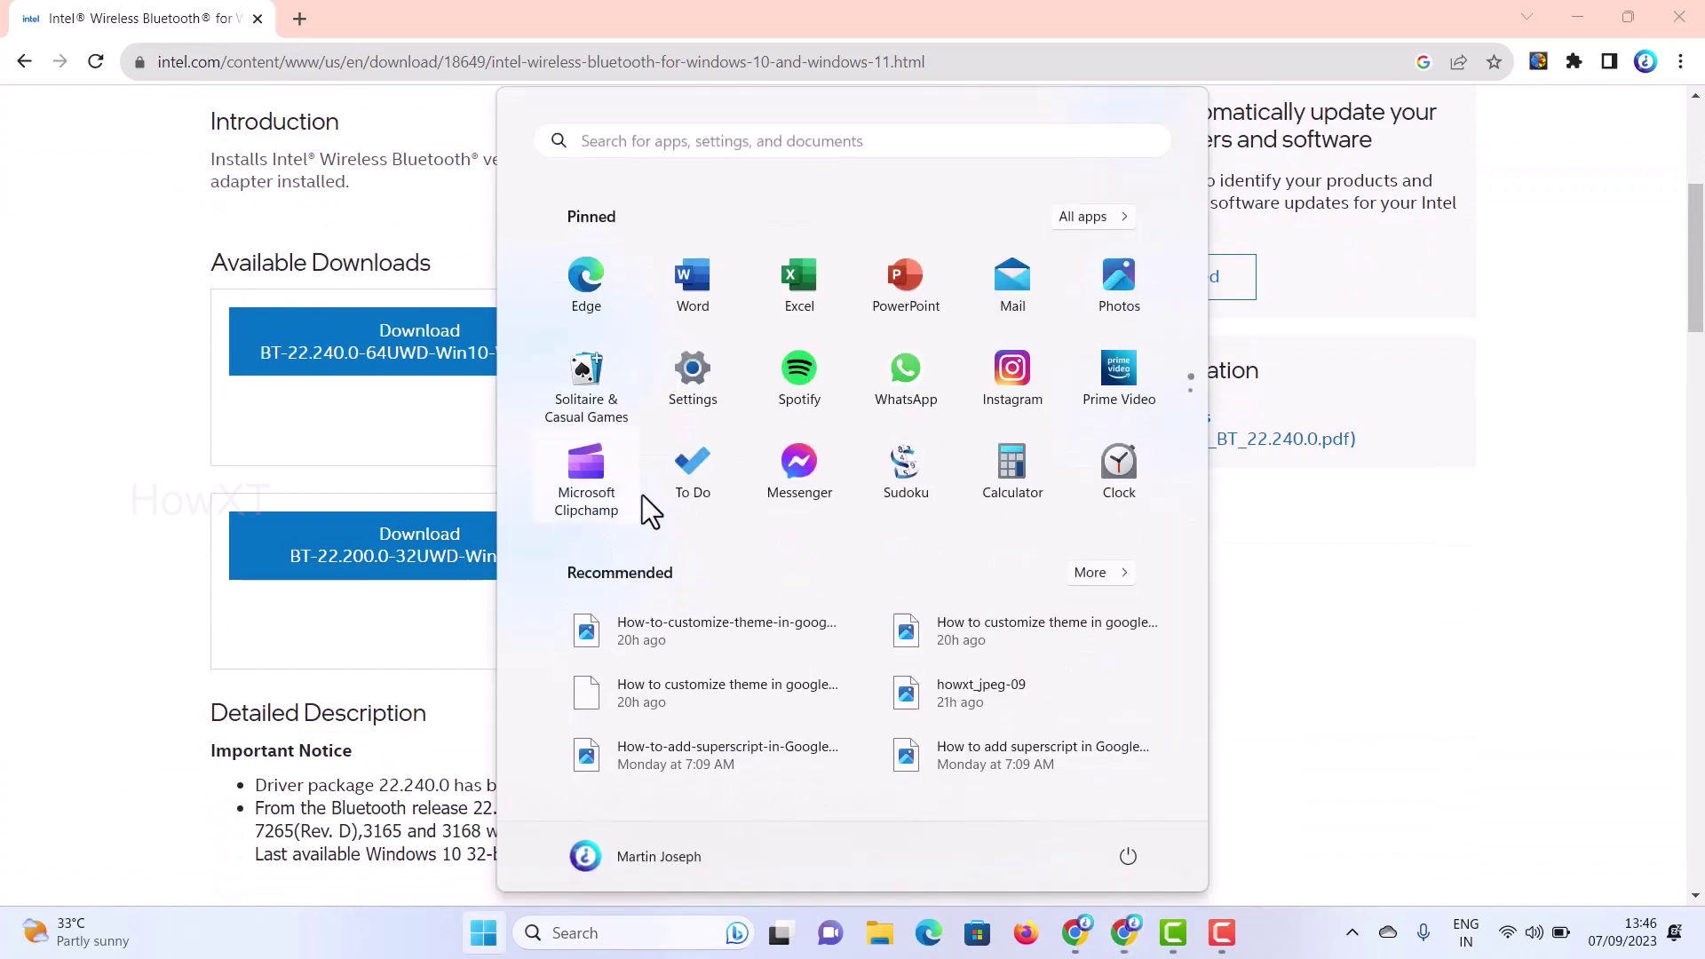
click(706, 396)
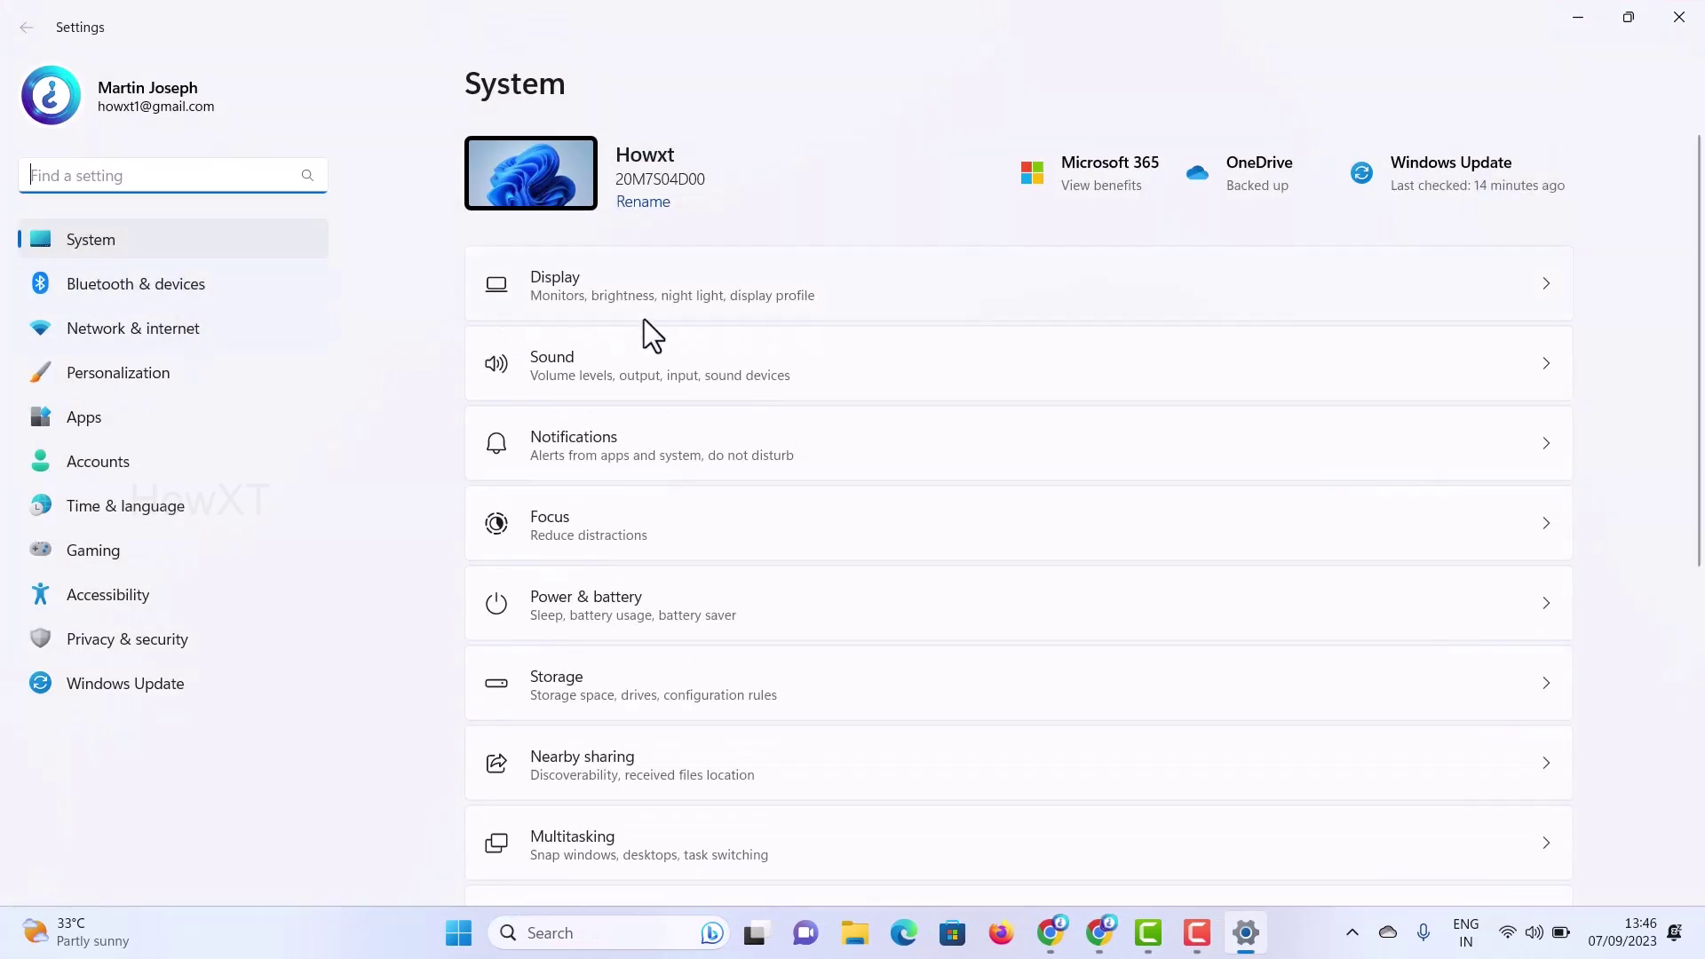
scroll(861, 625, down, 5)
scroll(862, 625, down, 1)
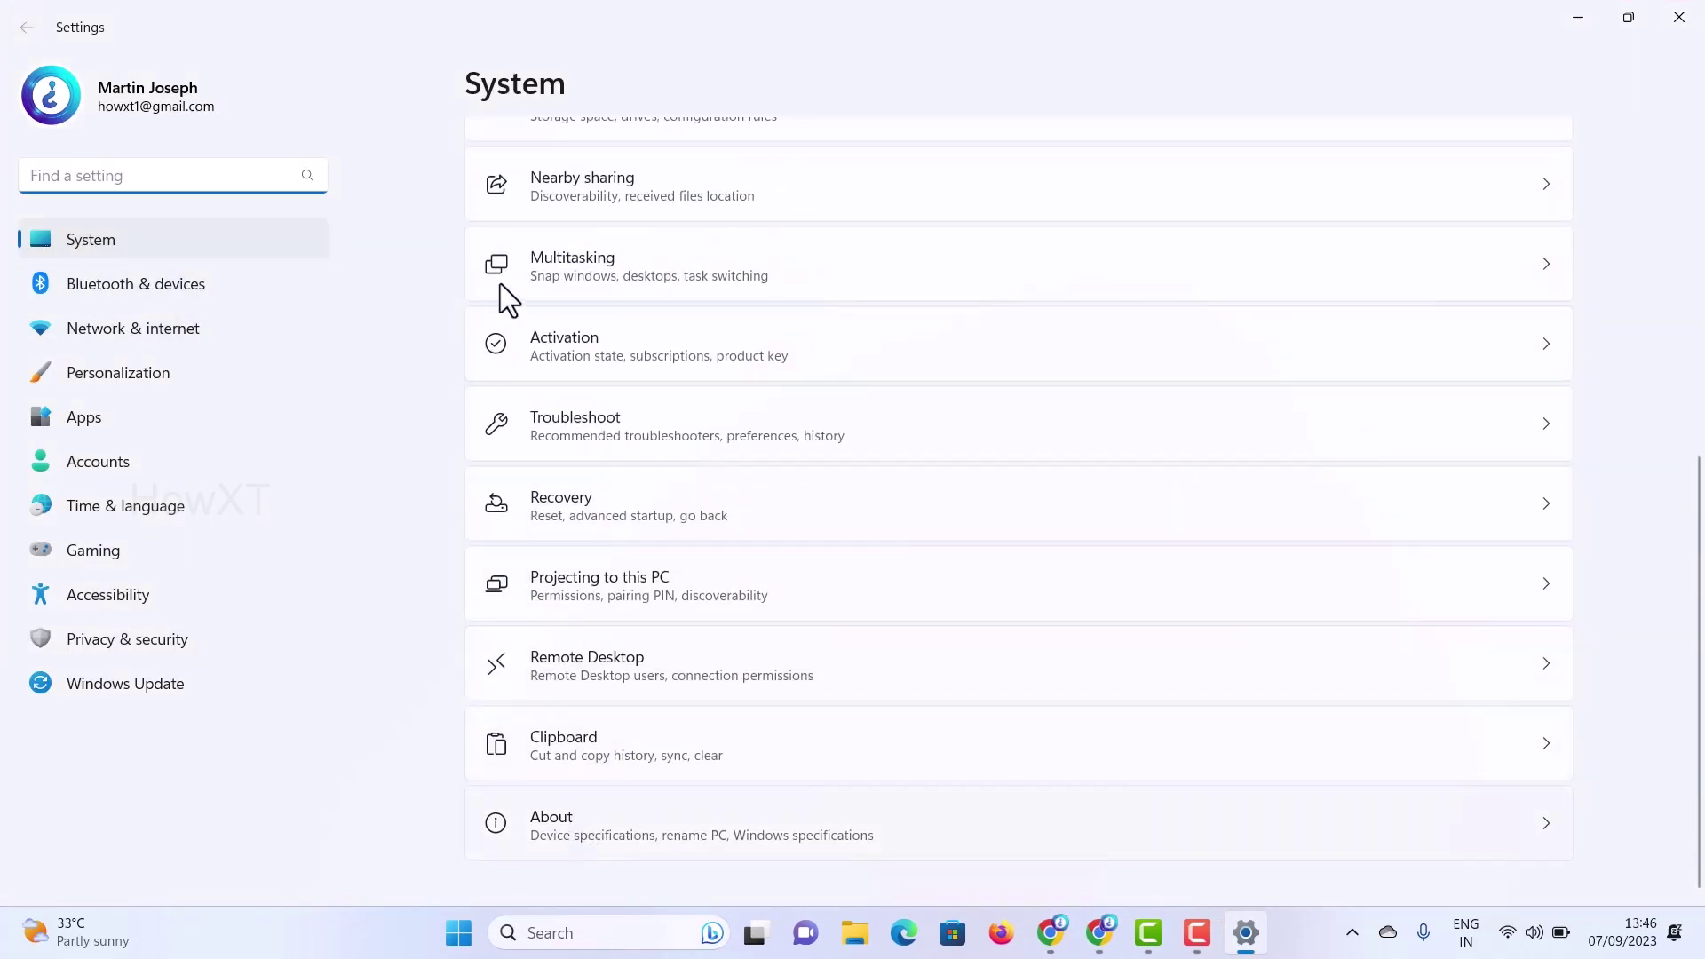
click(716, 813)
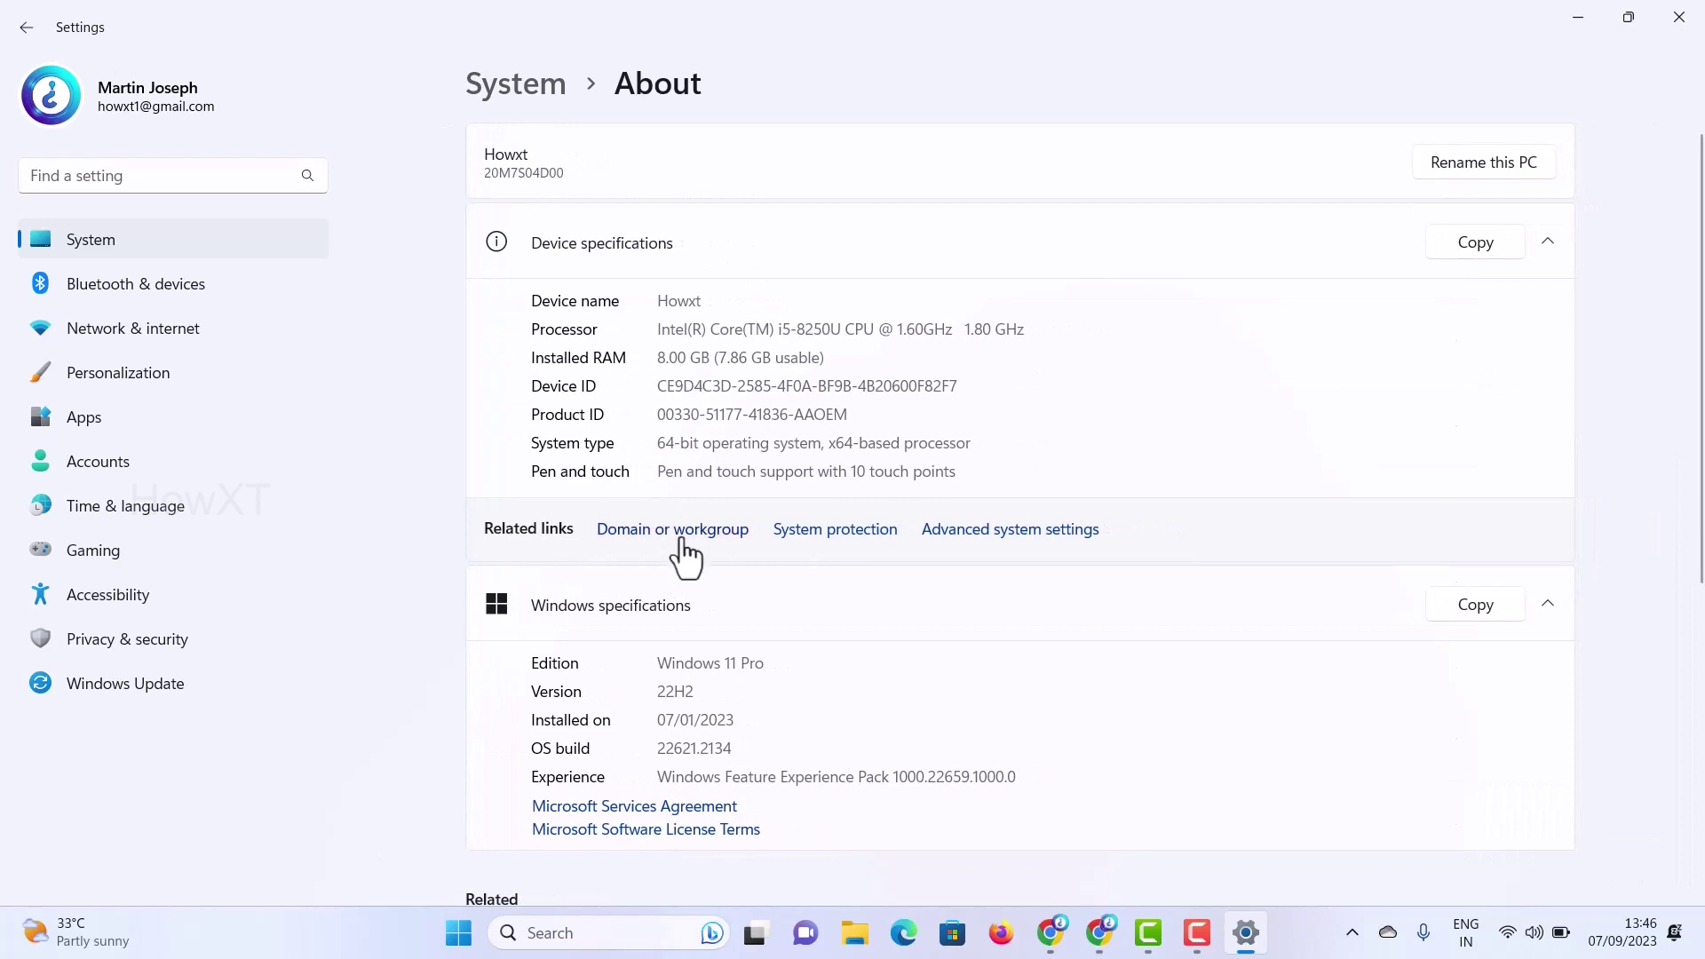
drag(657, 664, 774, 666)
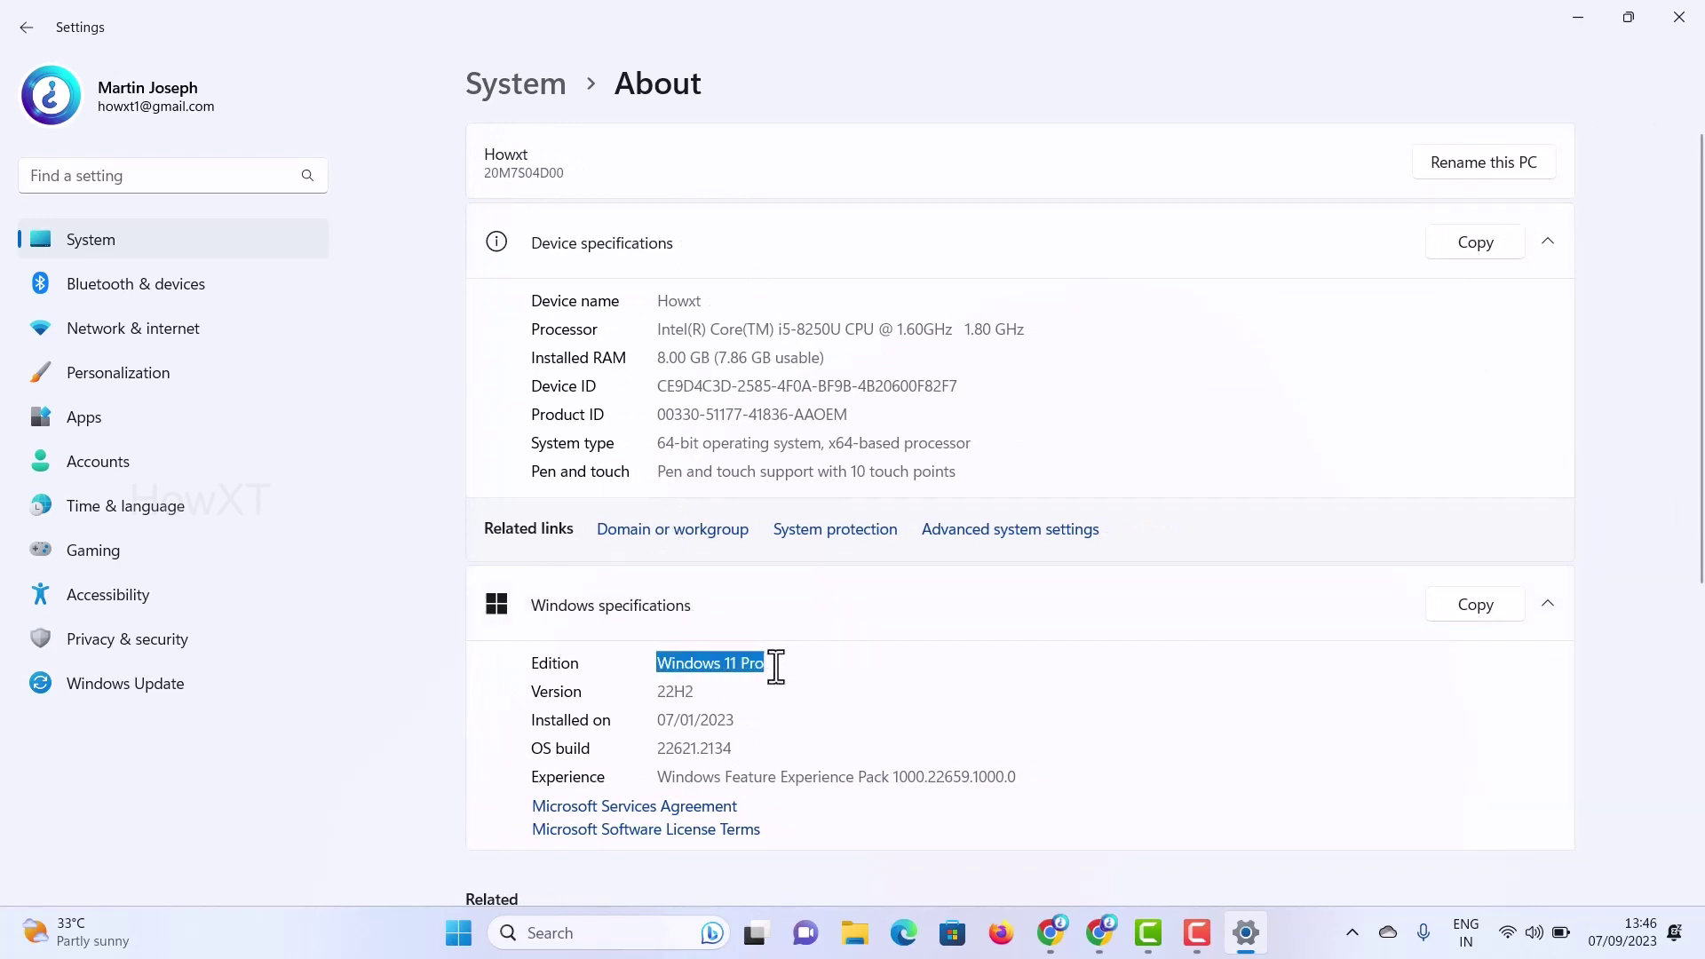
click(1678, 17)
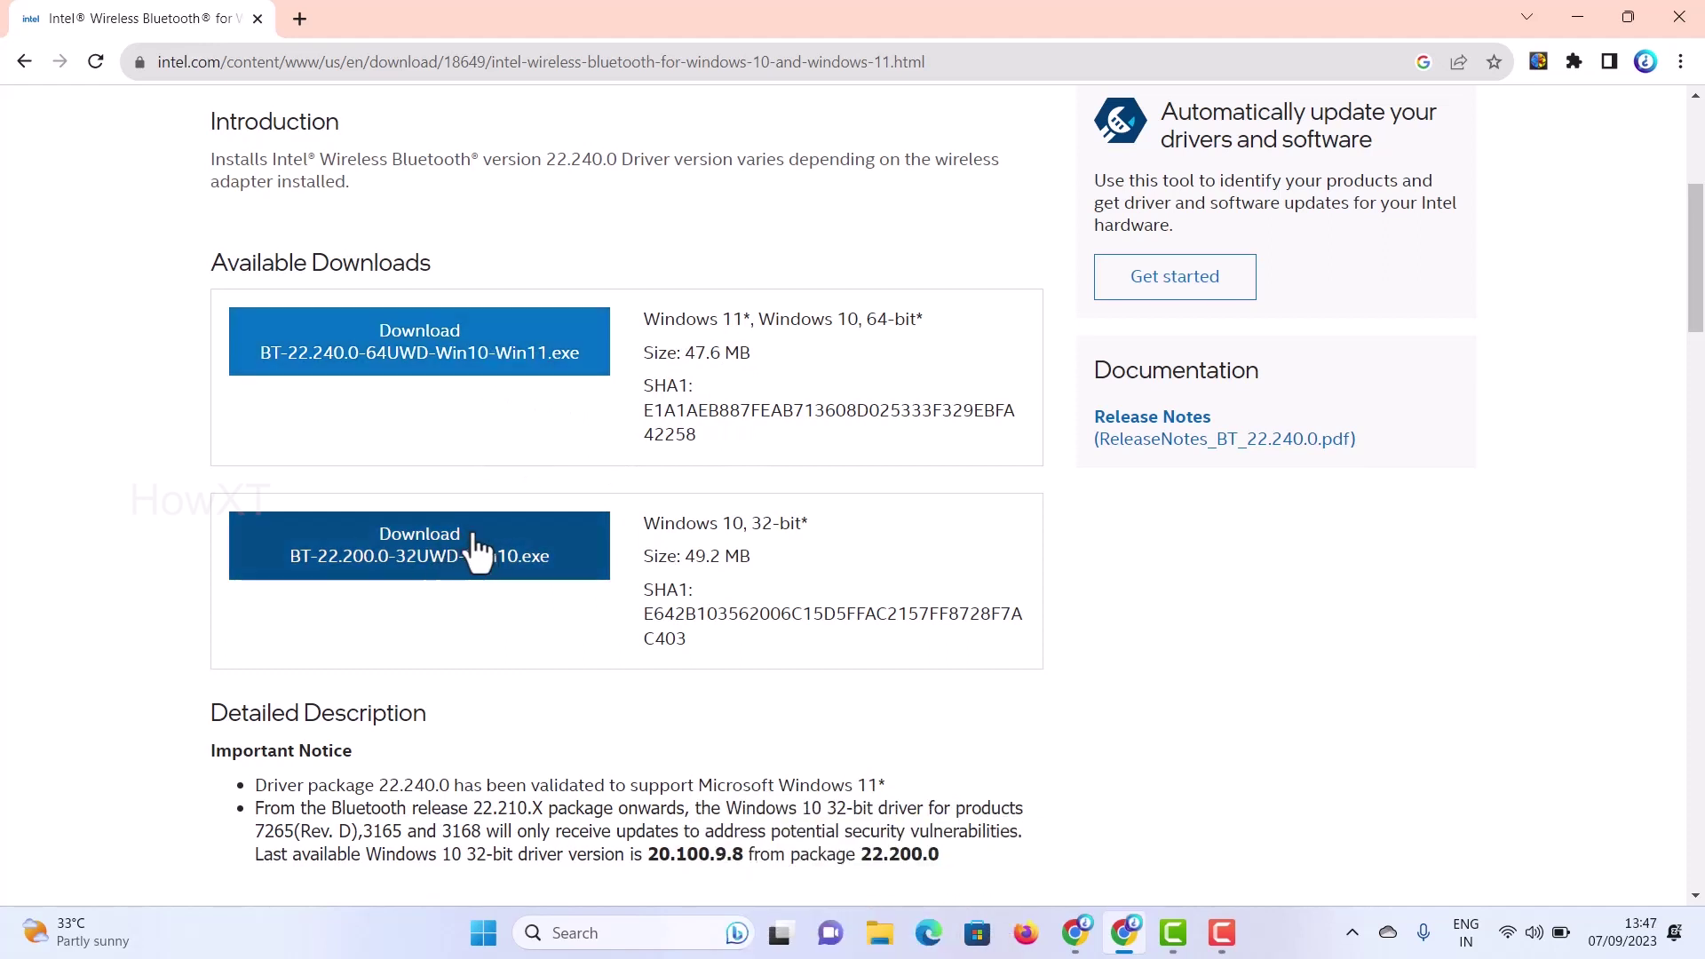
- Download BT-22.240.0-64UWD-Win10-Win11.exe after accepting Intel's license, then open its folder
click(470, 336)
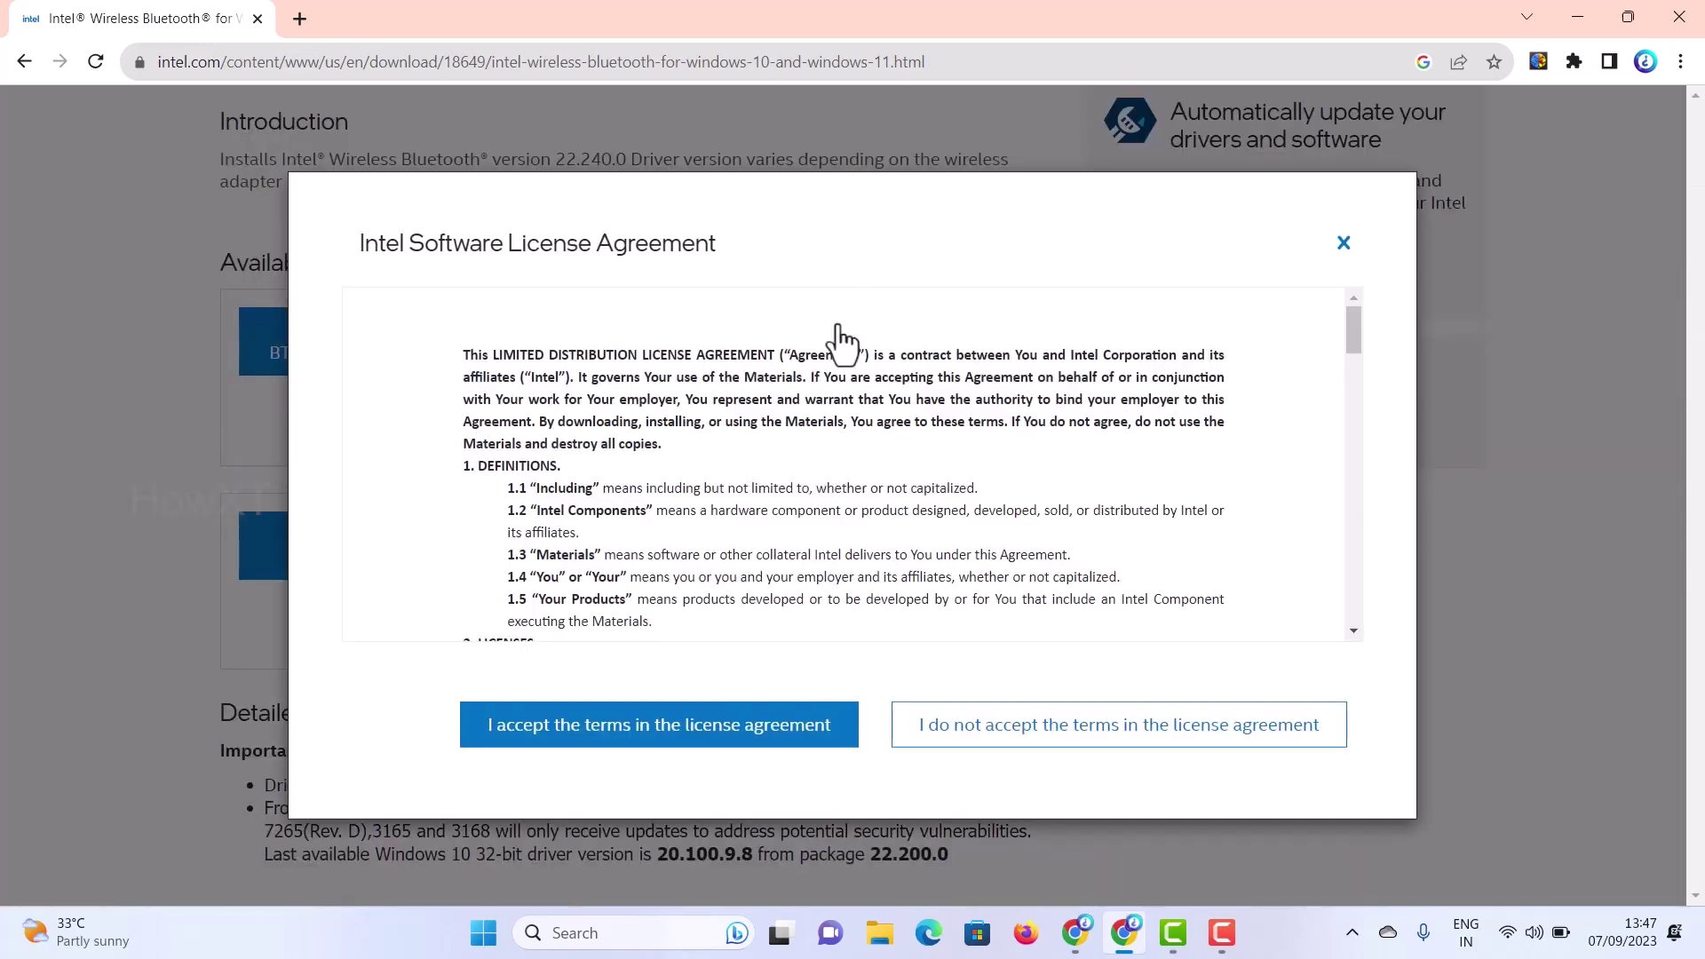
click(633, 742)
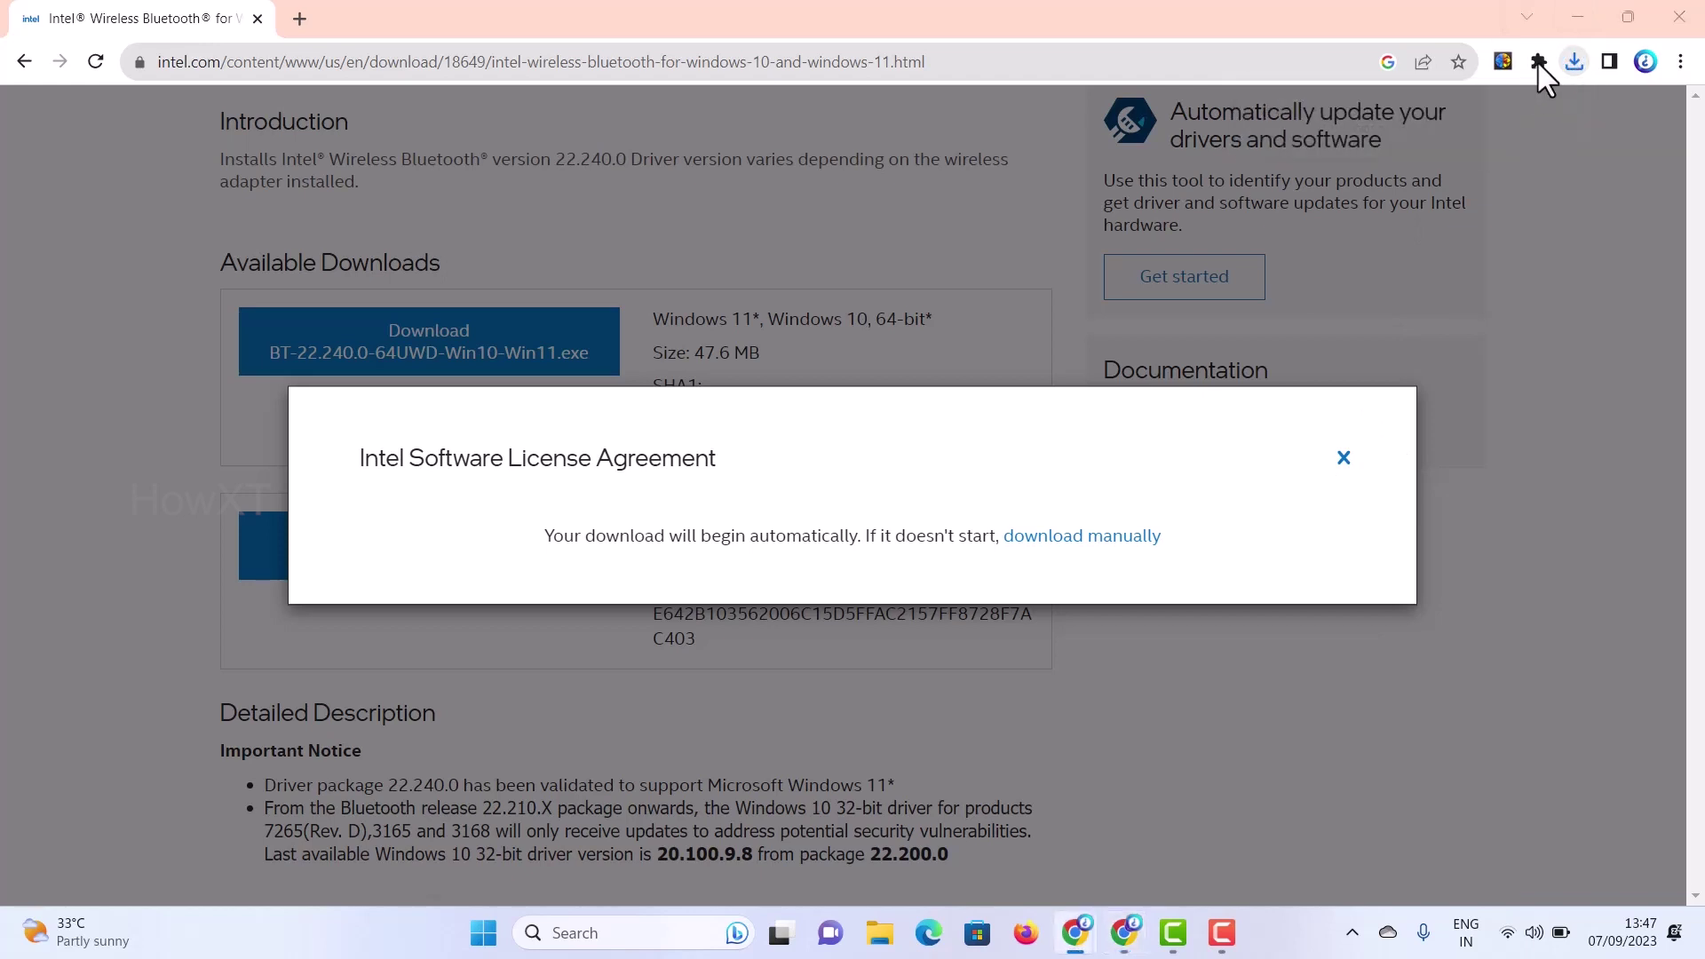
click(1572, 64)
click(1518, 157)
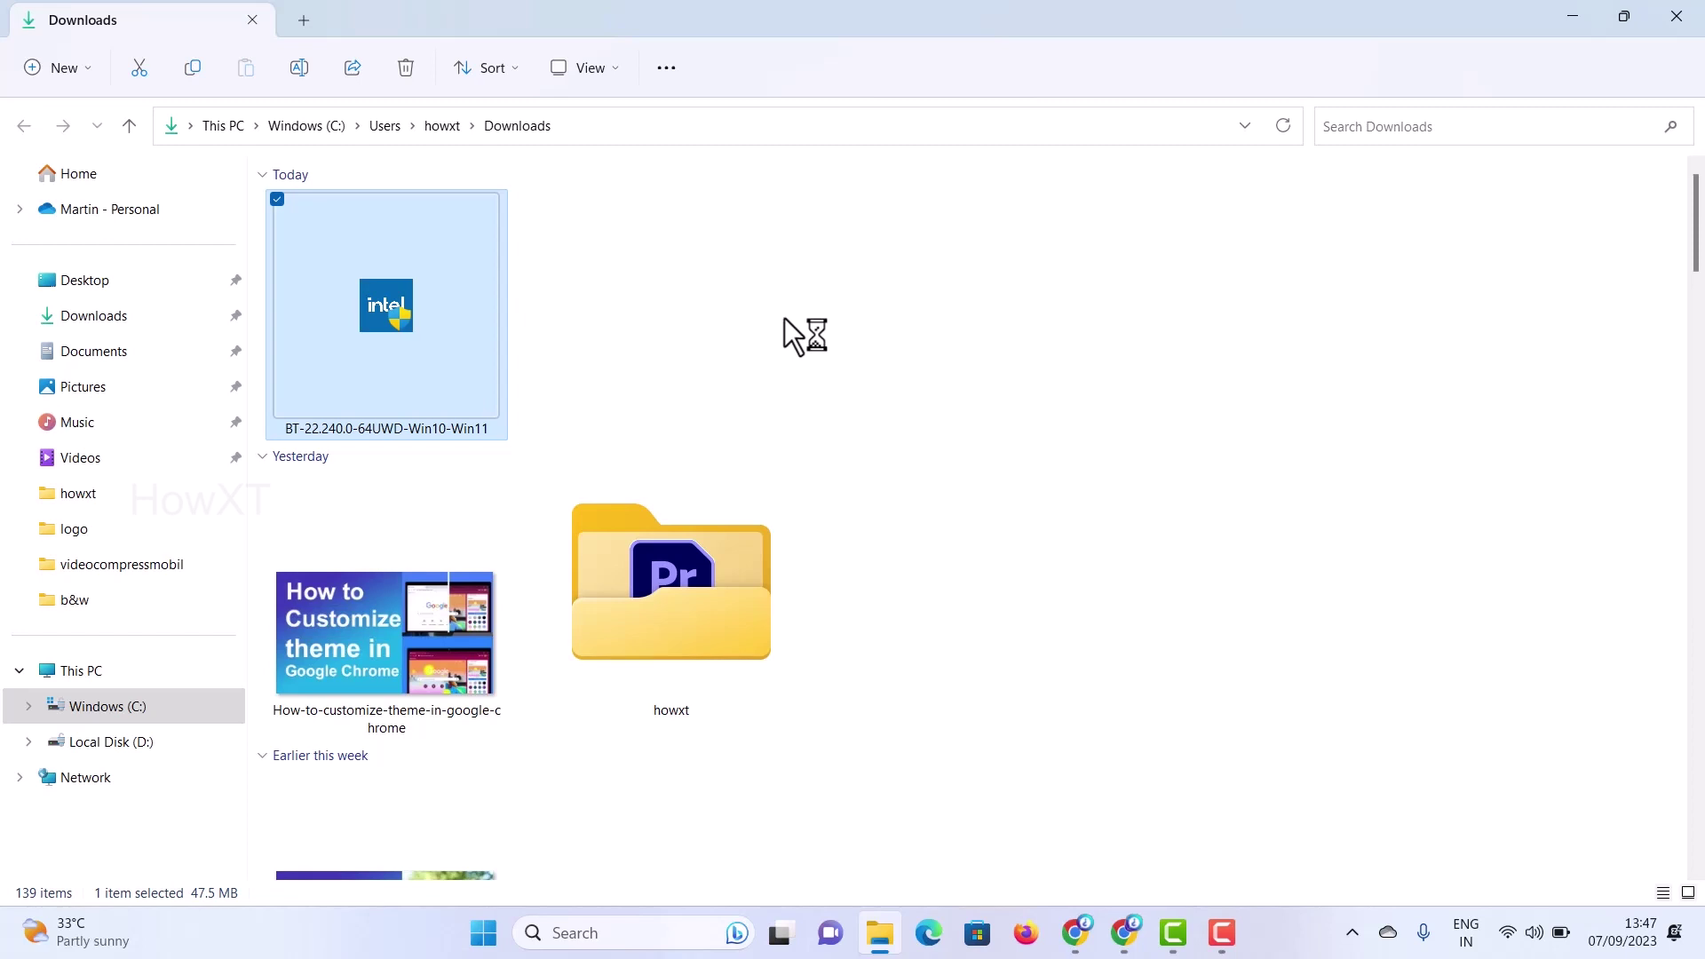
- Run the BT-22.240.0 installer, dismiss the 'Setup is already running' error, and minimize Explorer
click(817, 325)
click(375, 302)
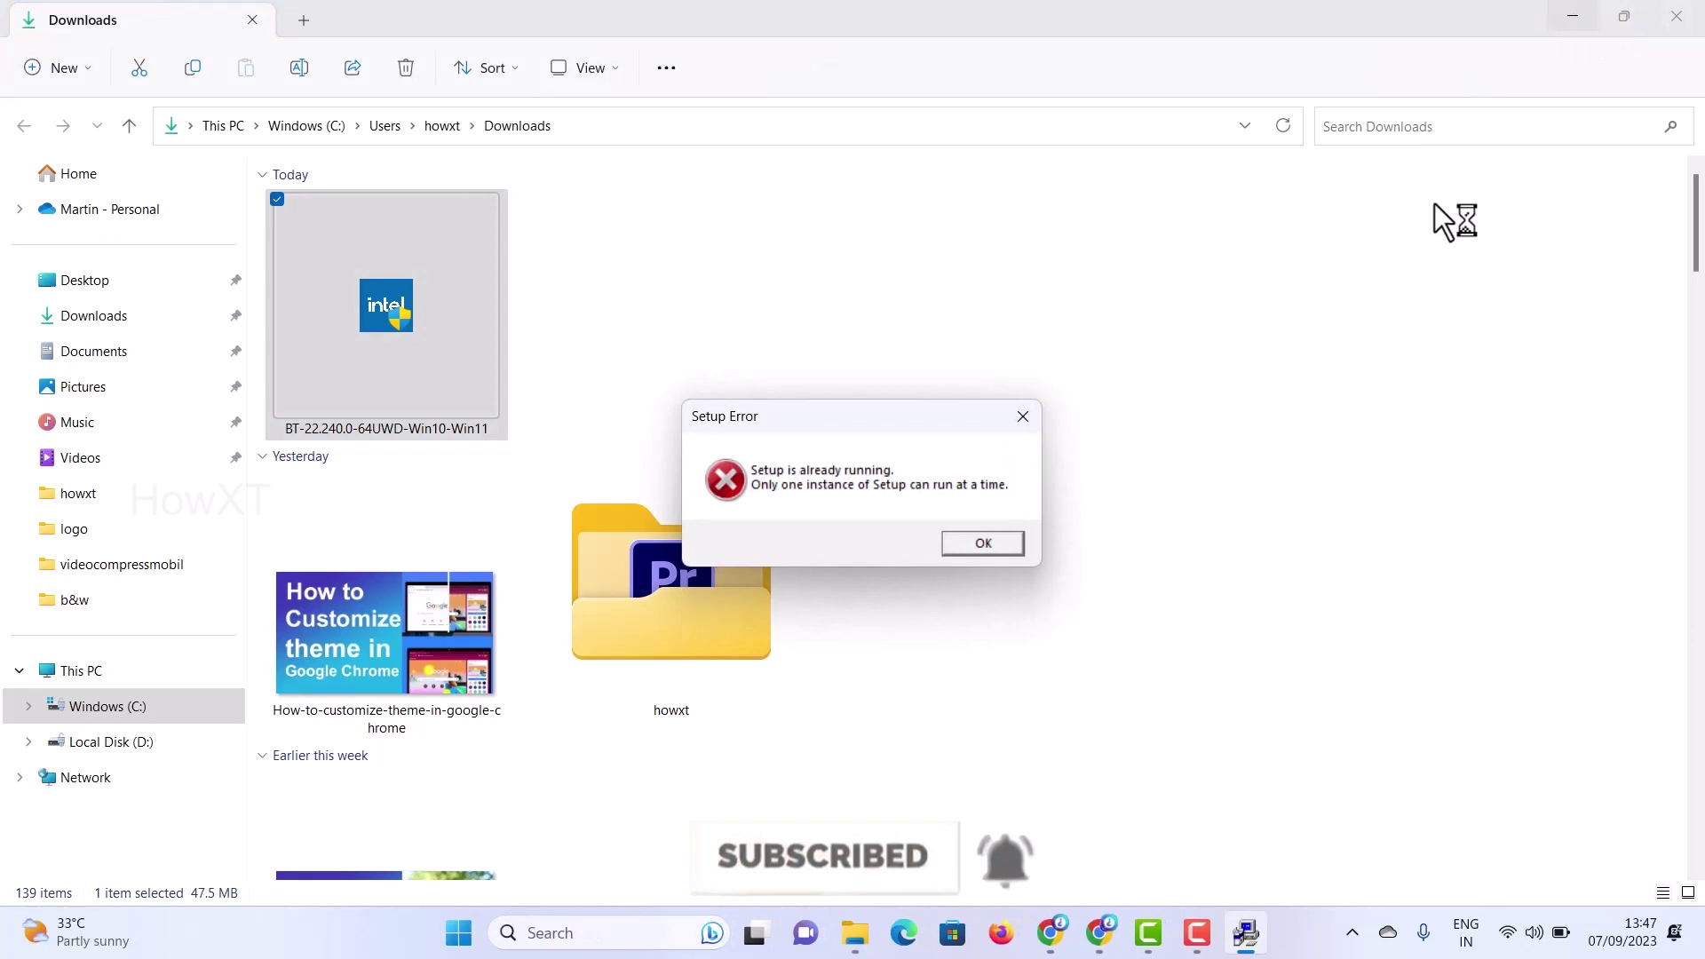
click(970, 547)
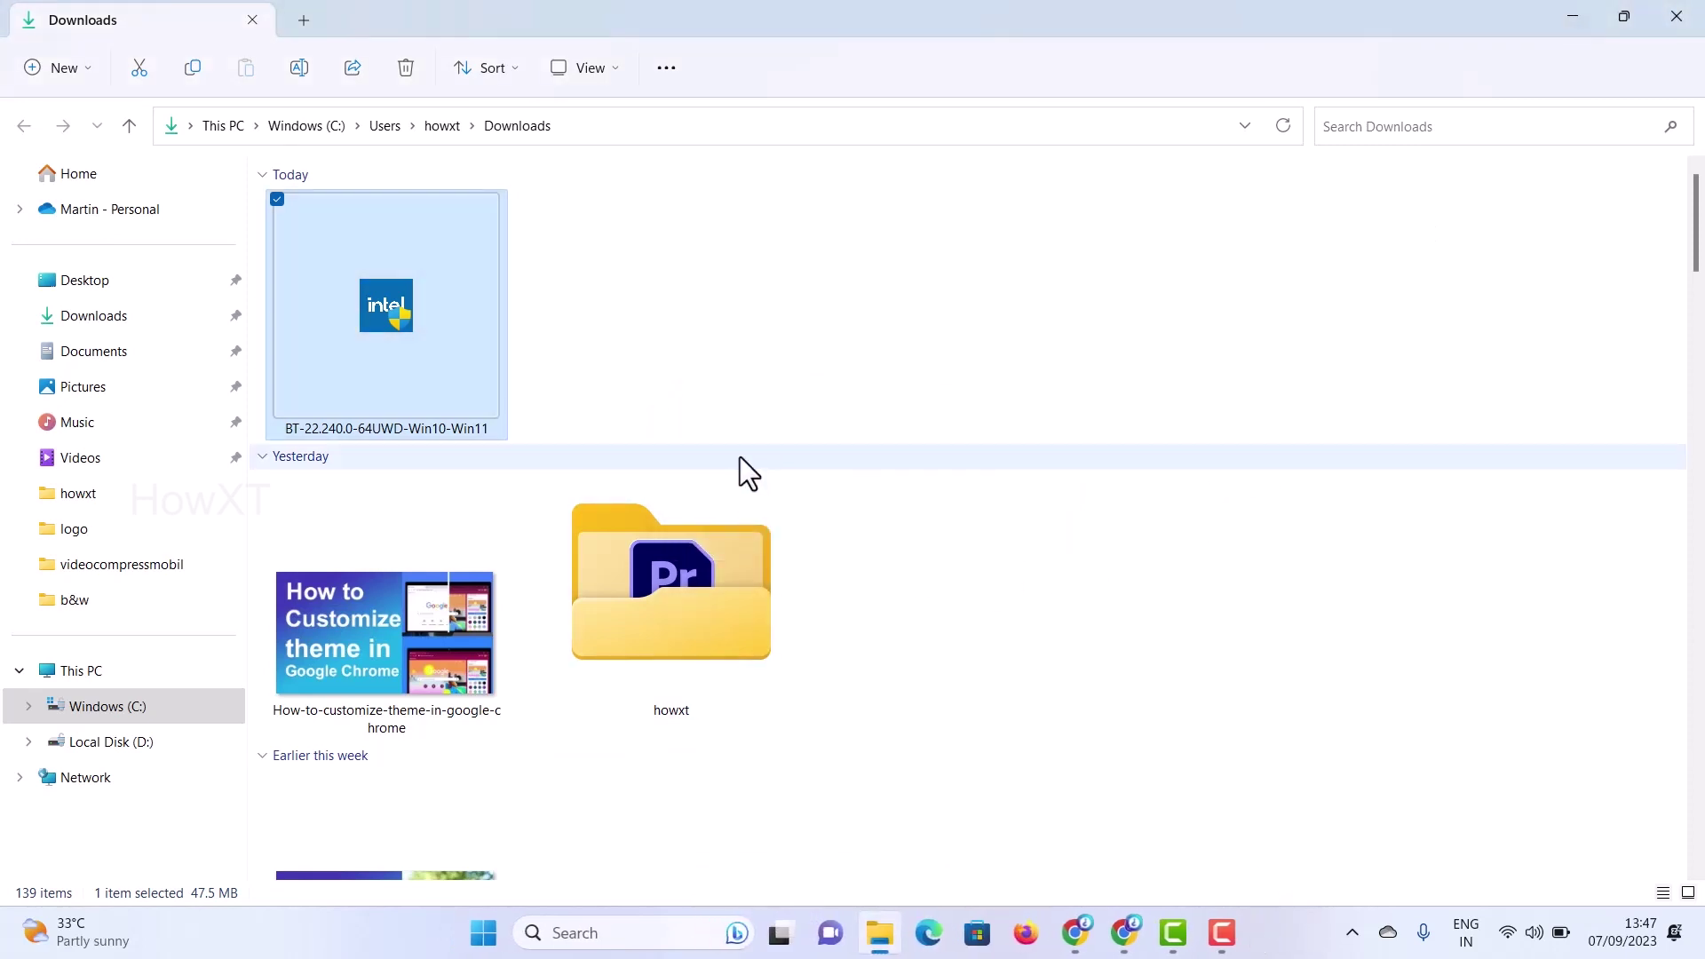
click(1560, 18)
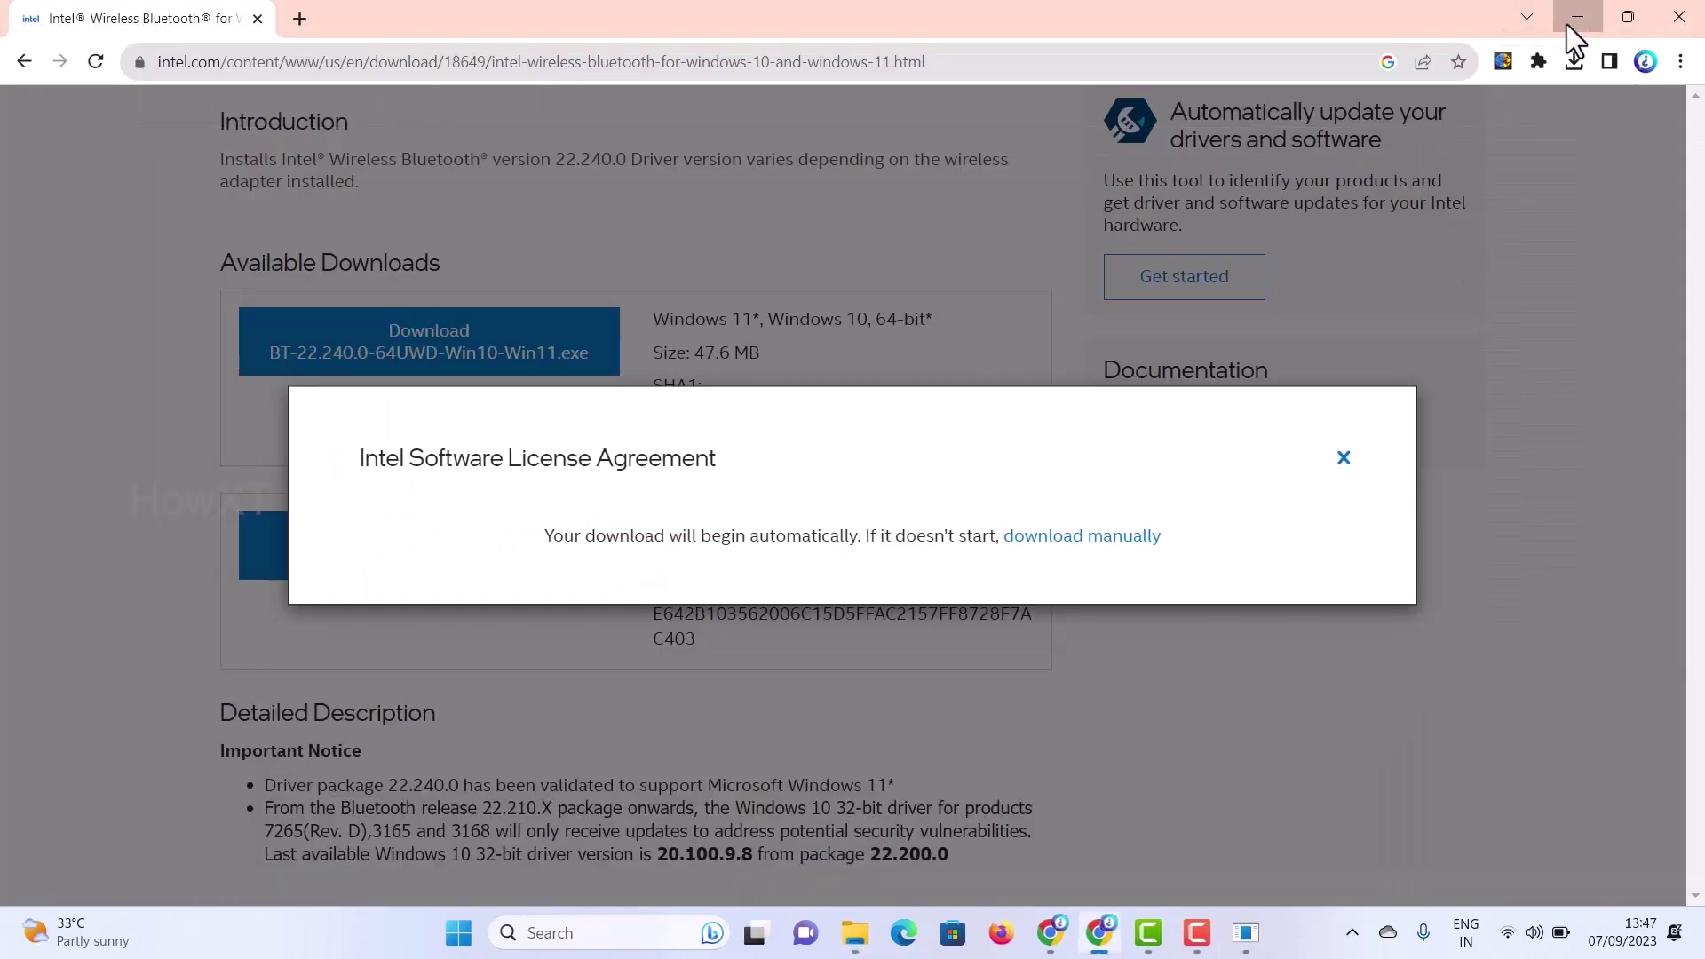
- Confirm upgrading to the newer Intel Bluetooth driver and accept the license agreement
click(1568, 20)
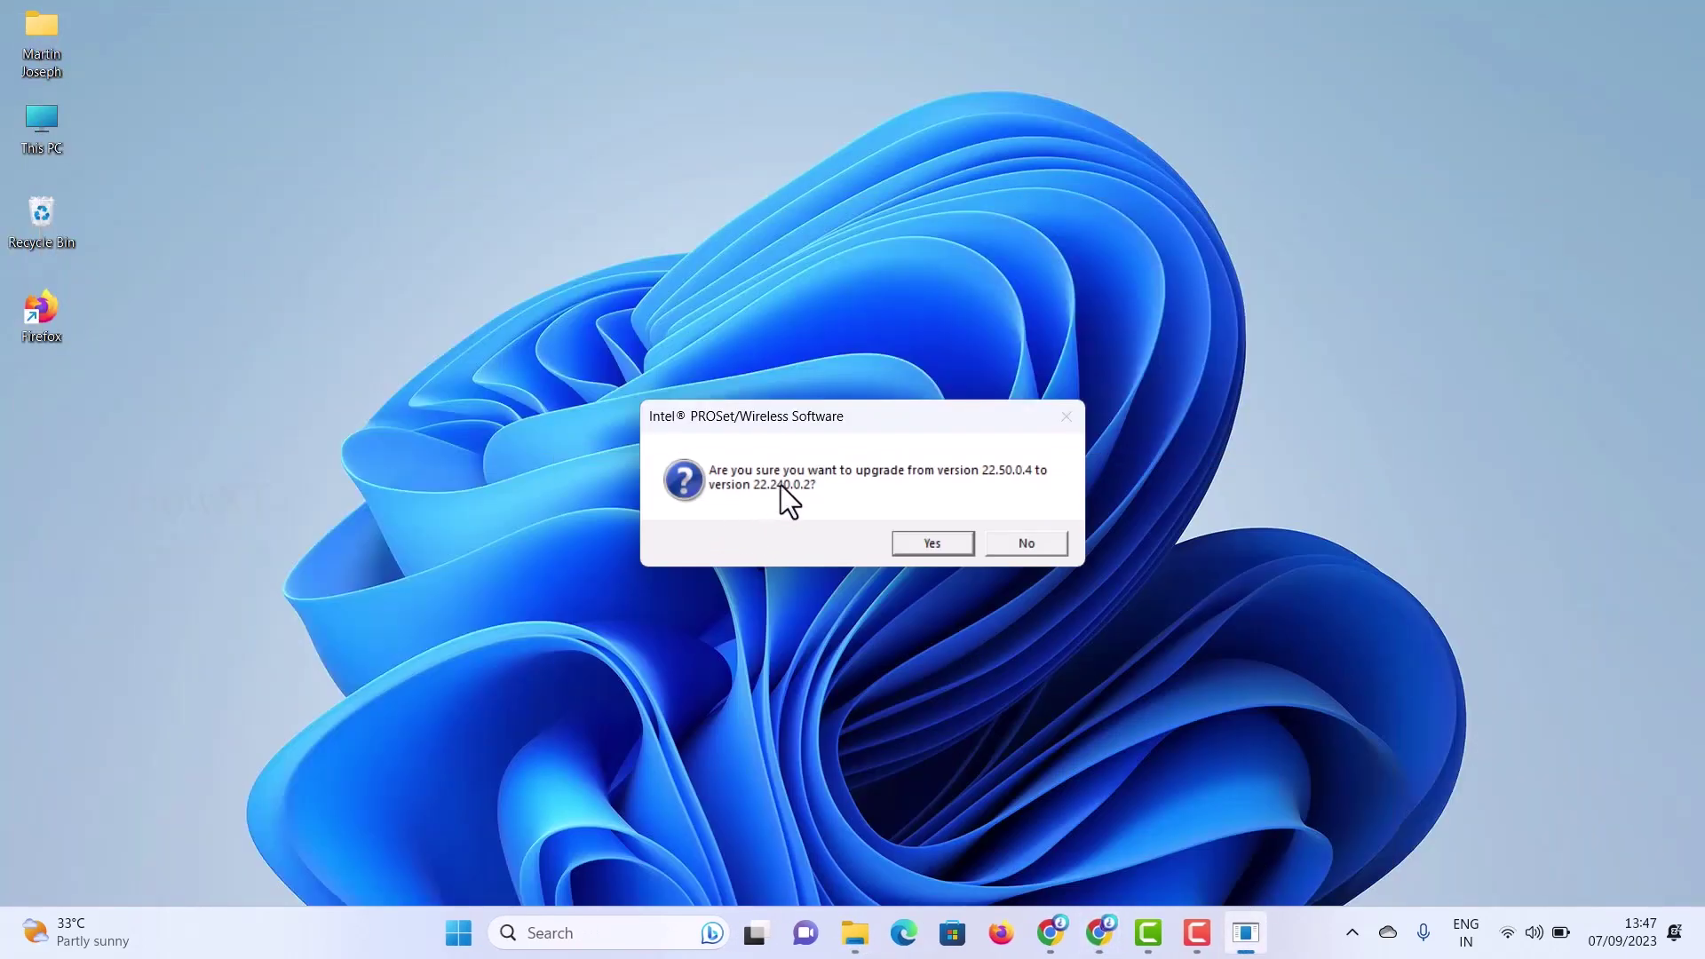
click(933, 542)
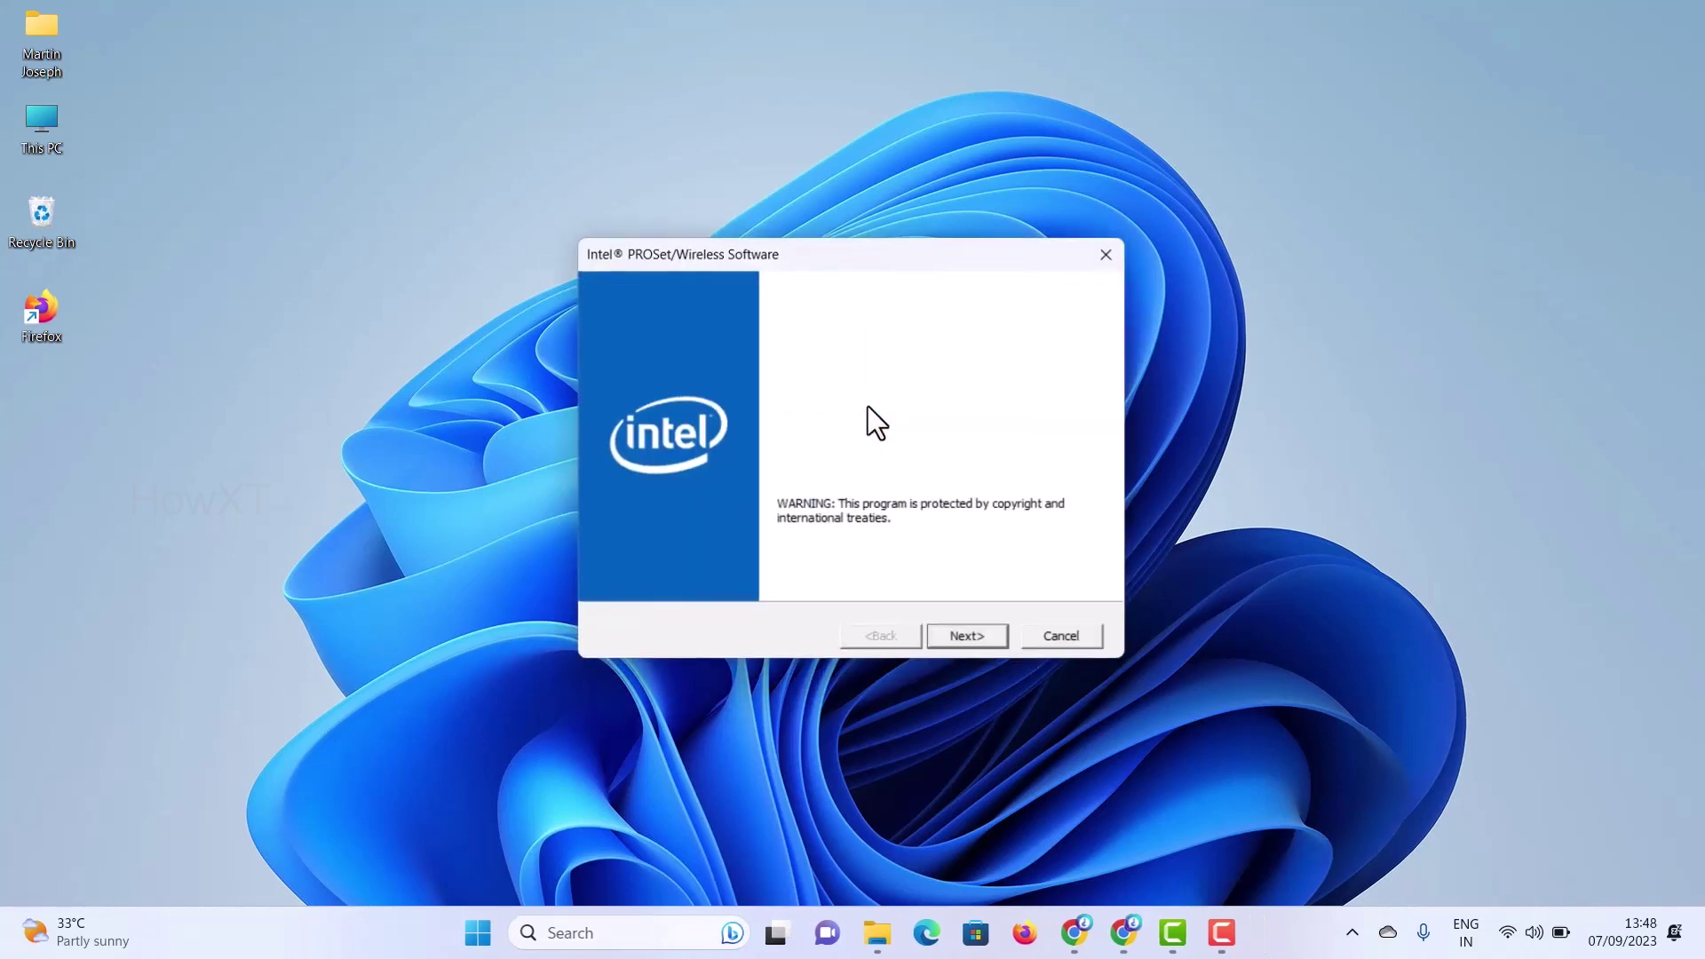
click(969, 639)
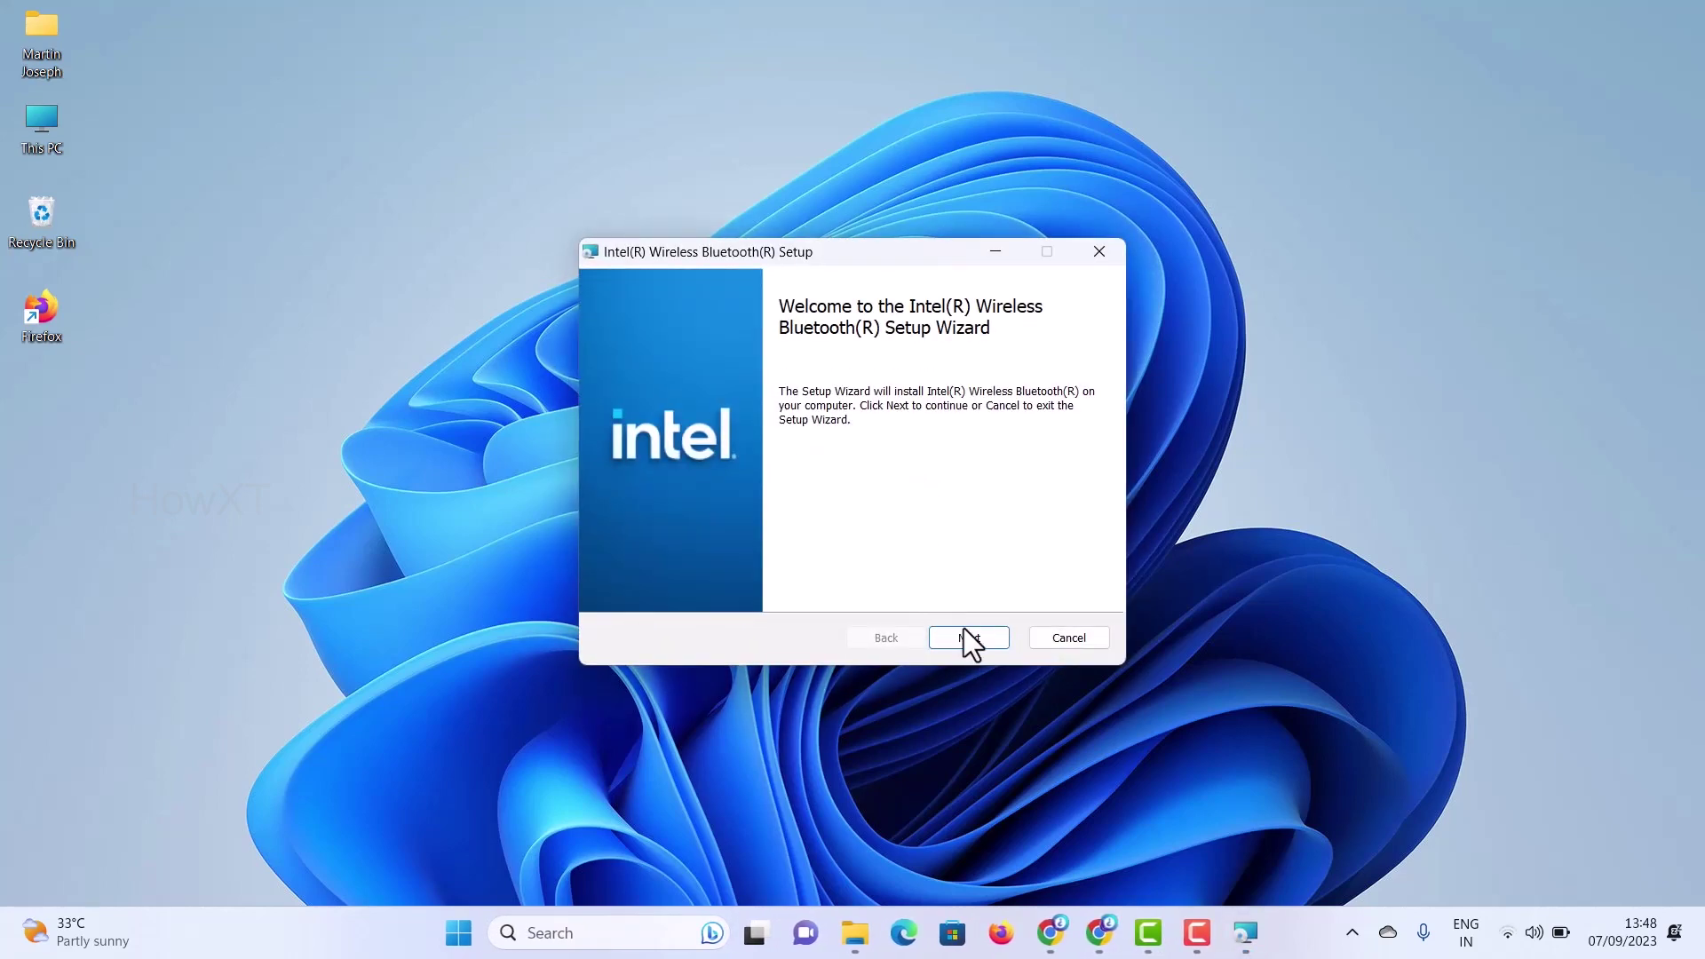
click(982, 646)
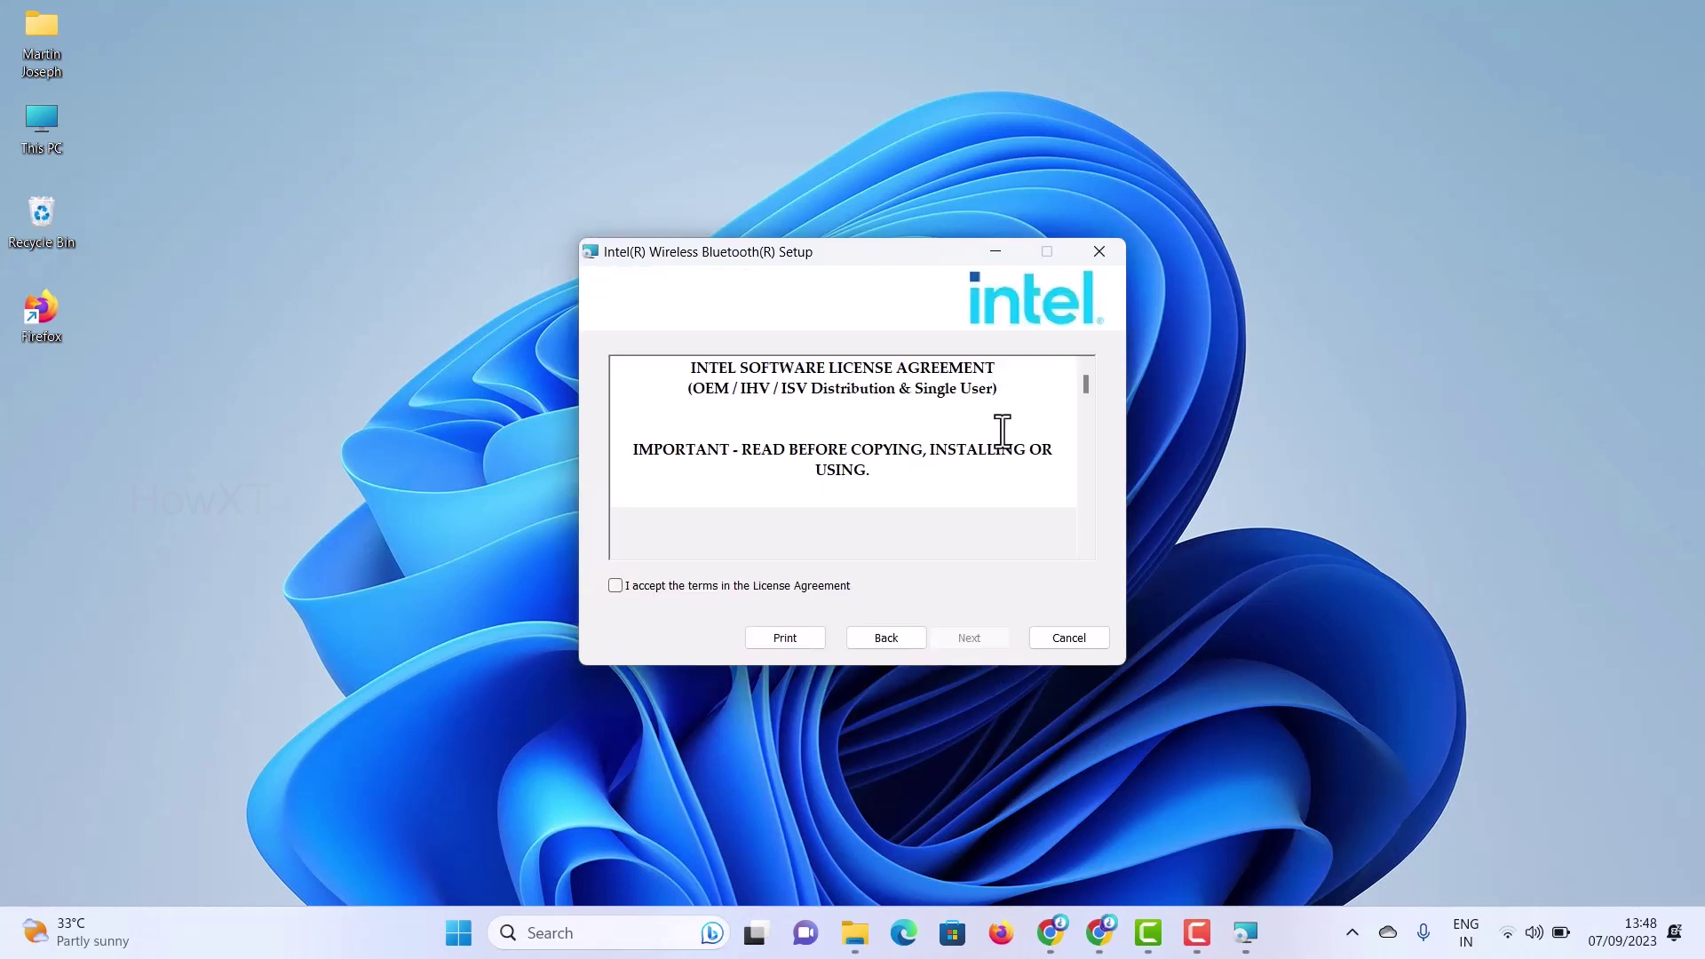
click(632, 579)
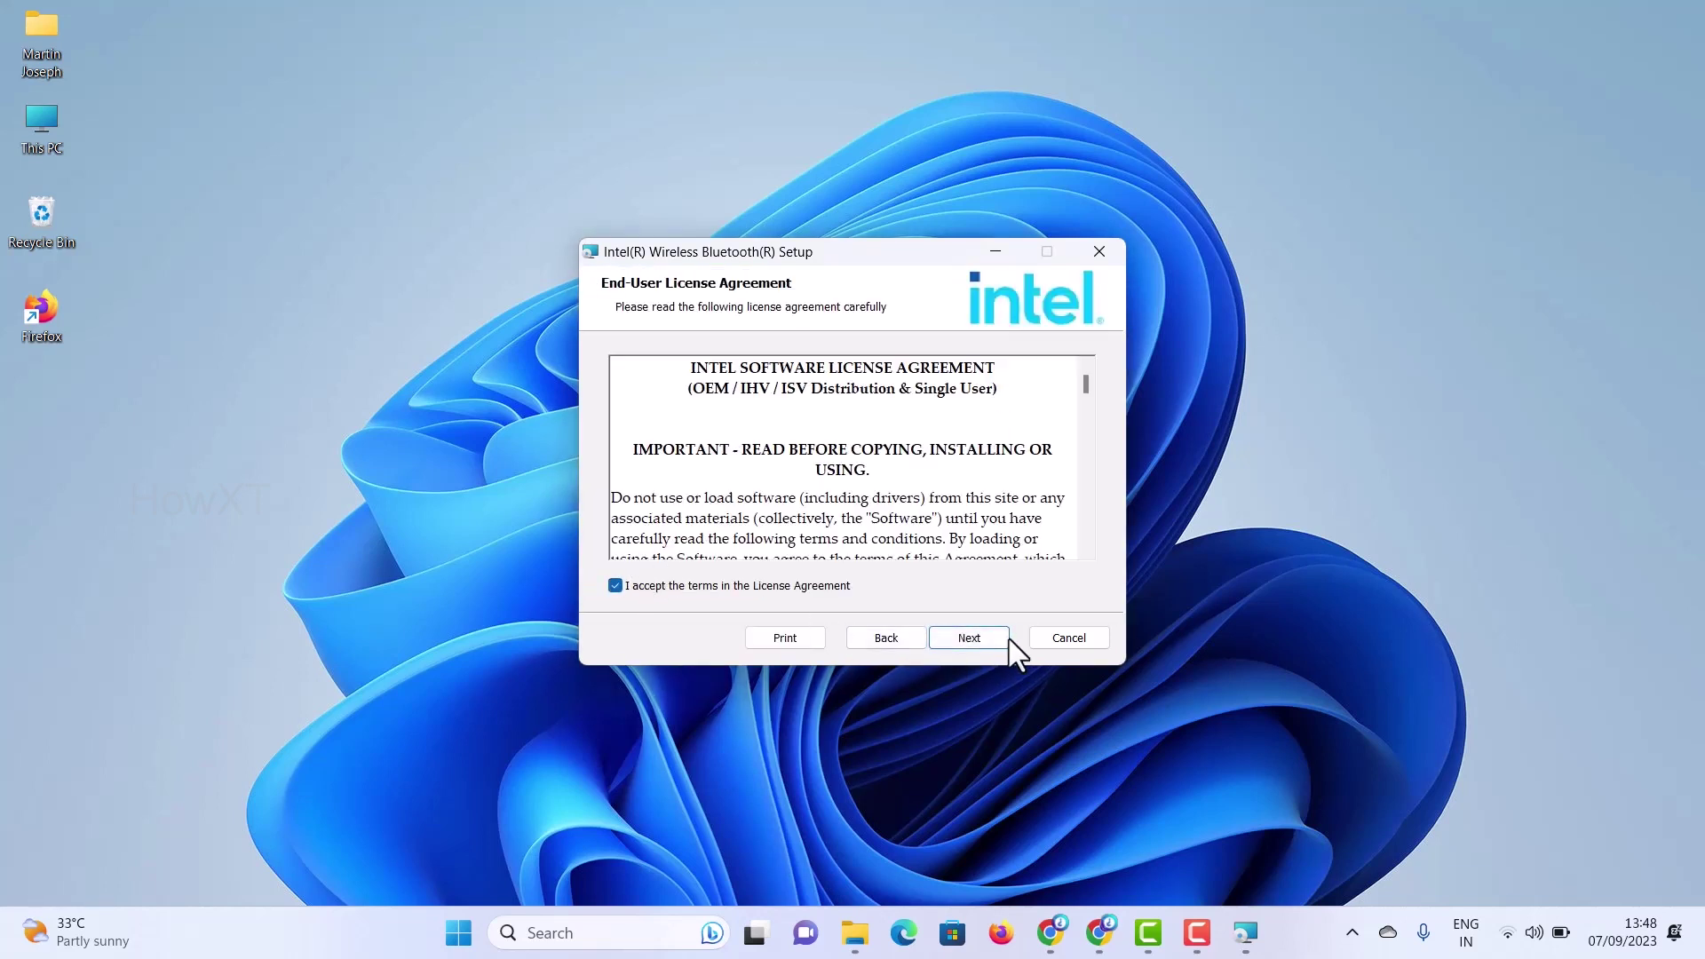
click(986, 636)
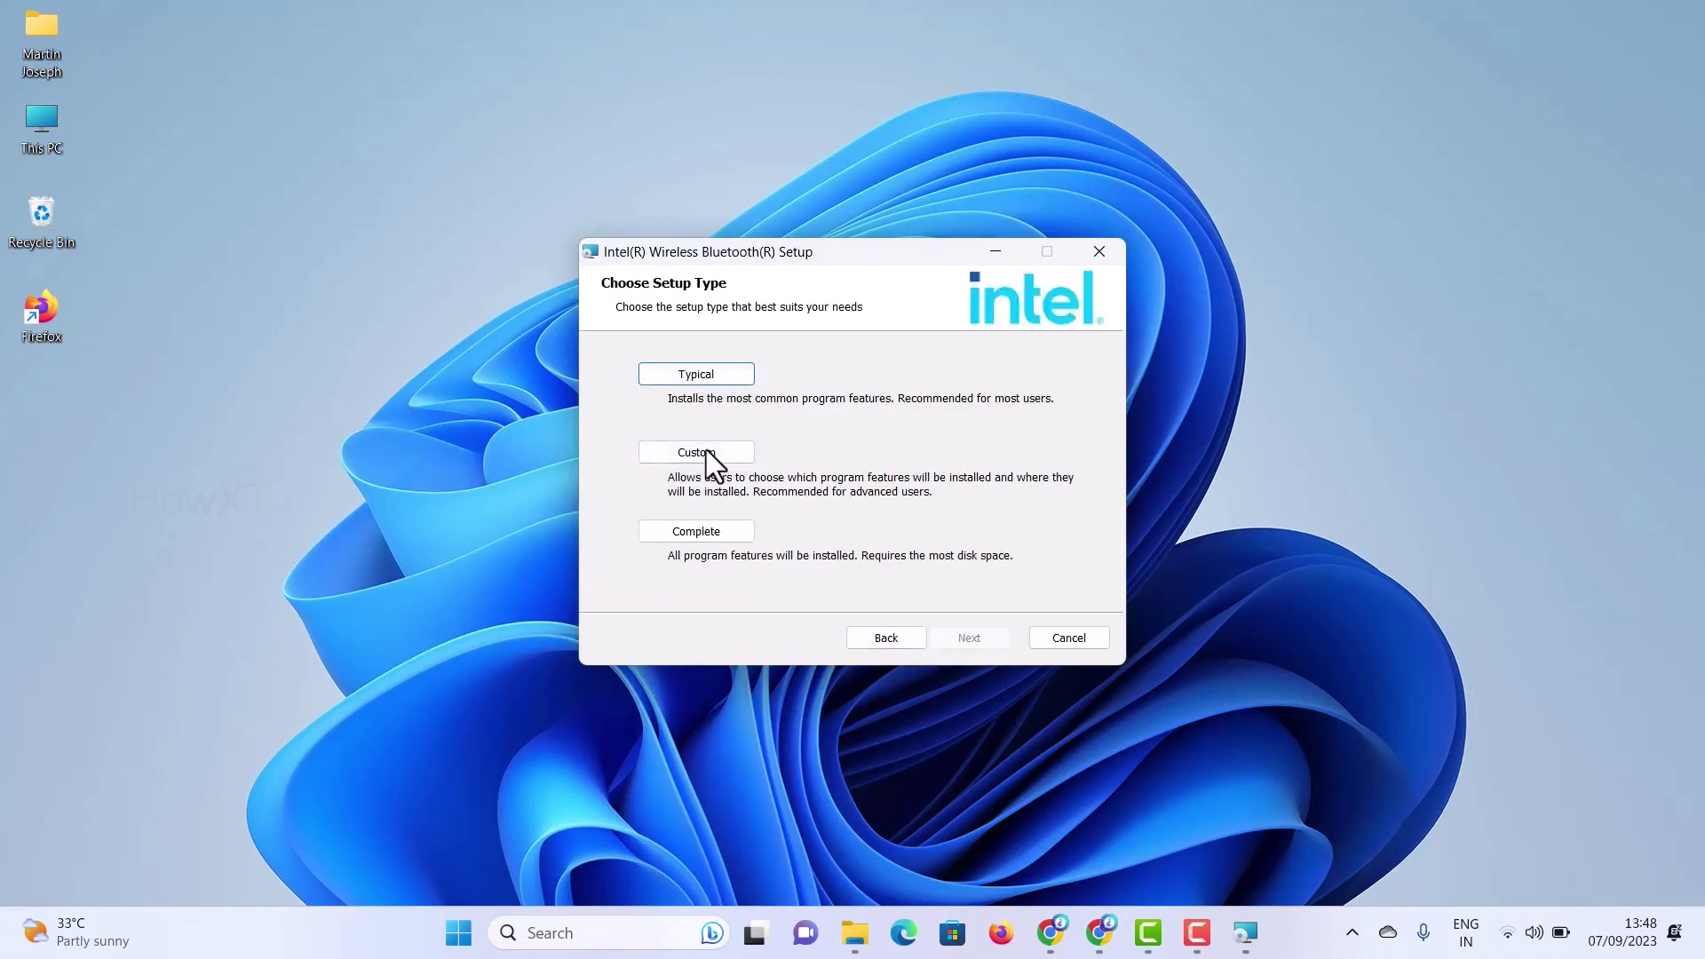
- Choose the Complete setup type, install the driver, and close the finished wizard
click(673, 533)
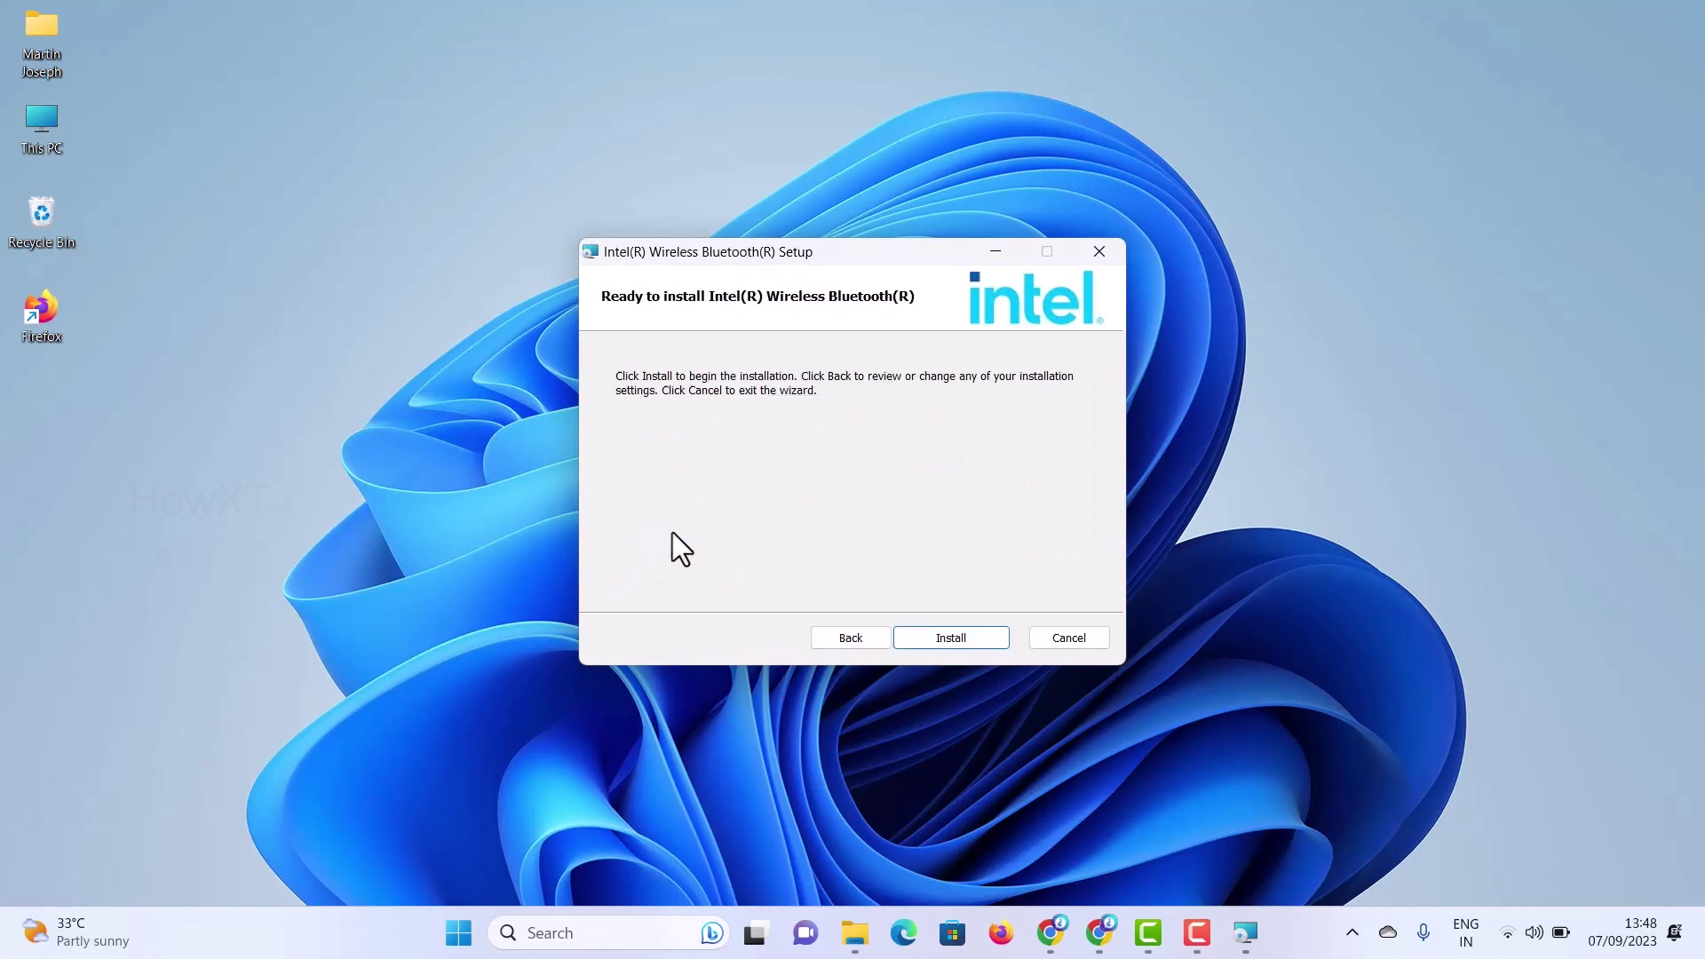
click(924, 641)
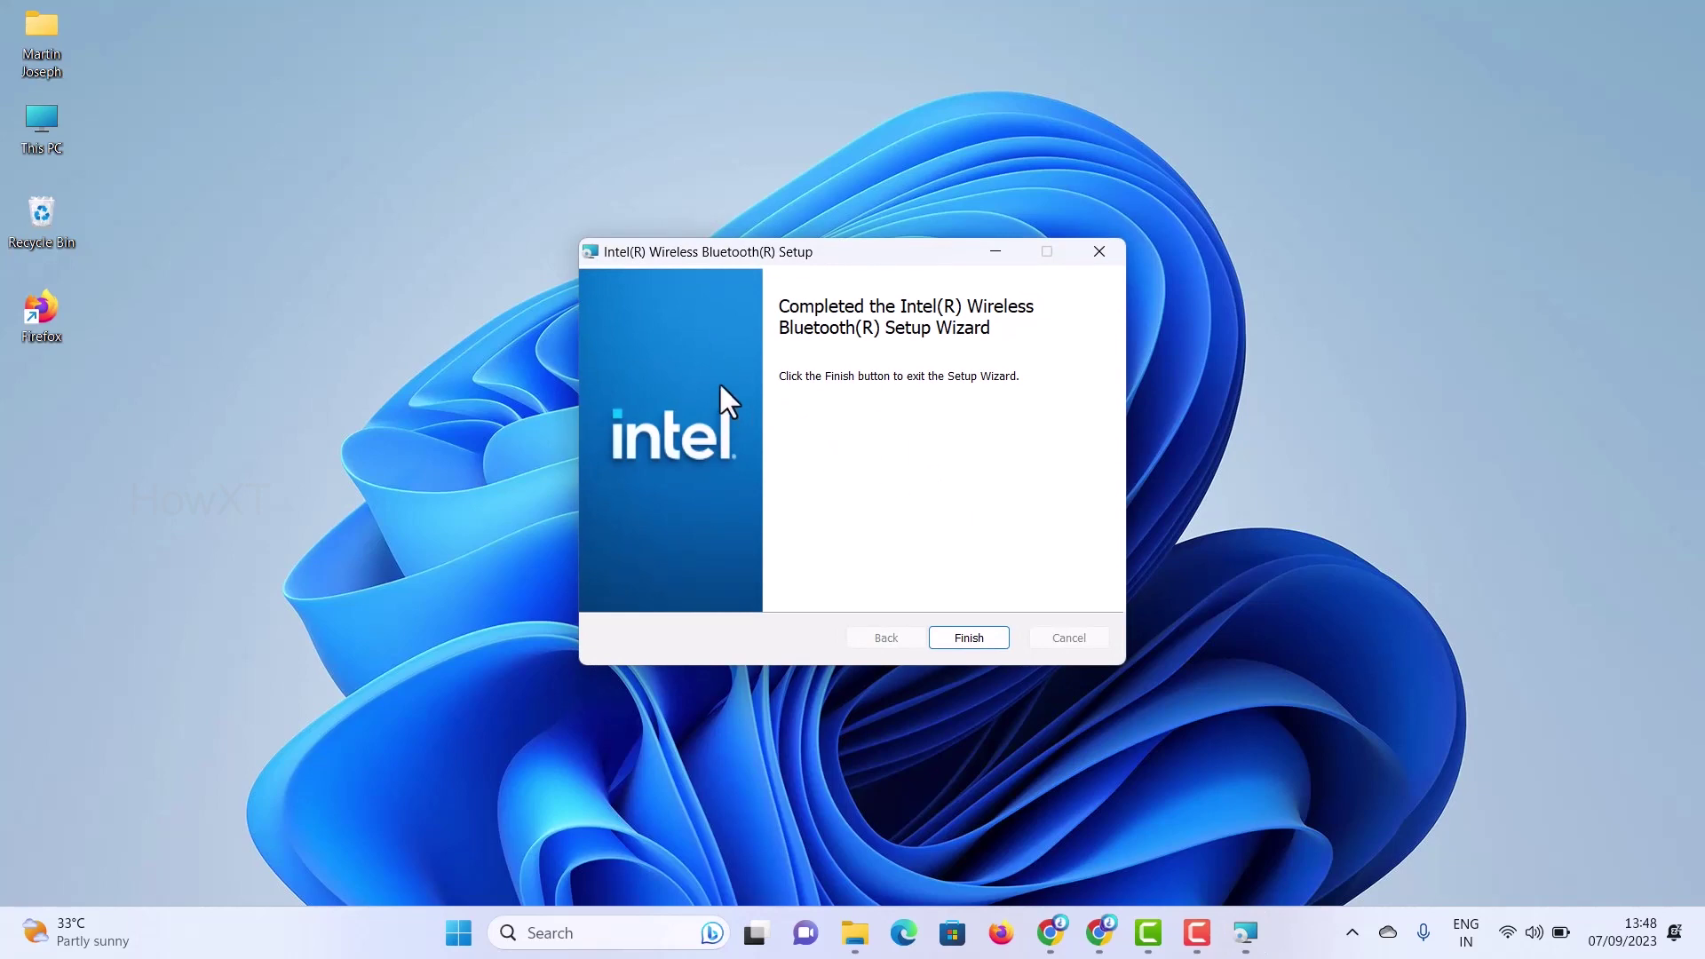
click(968, 638)
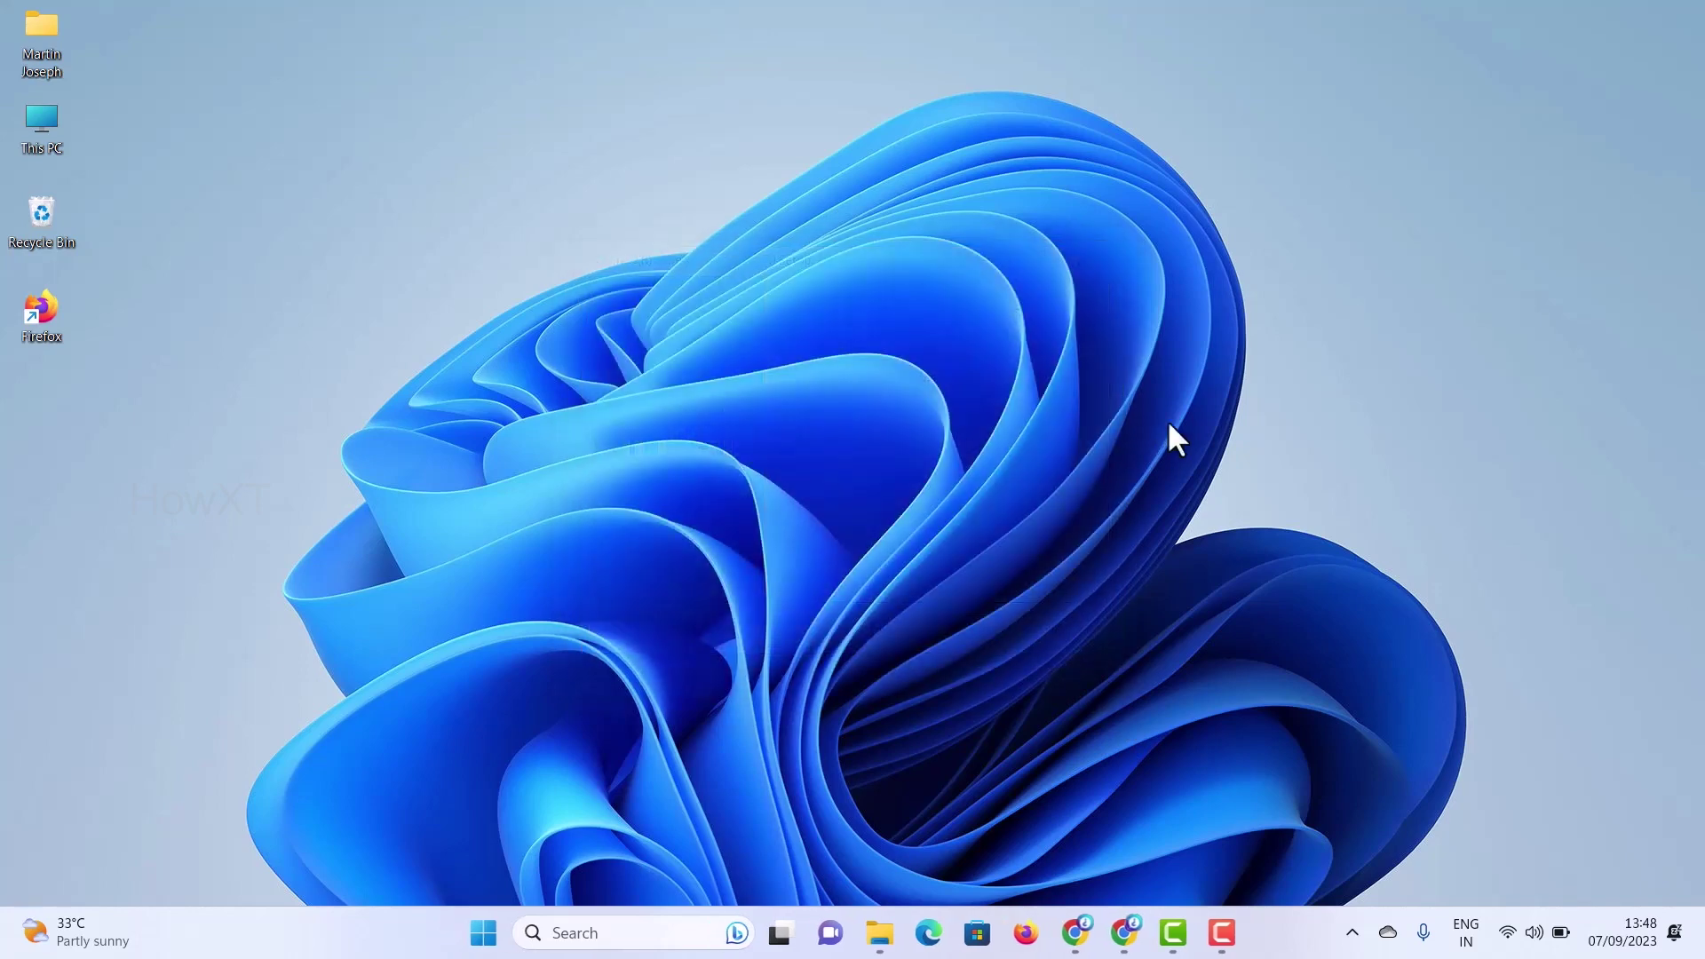
- Change the Google search to 'acer bluetooth driver', reach Acer's Drivers and Manuals page, then close Chrome
click(1124, 932)
click(24, 61)
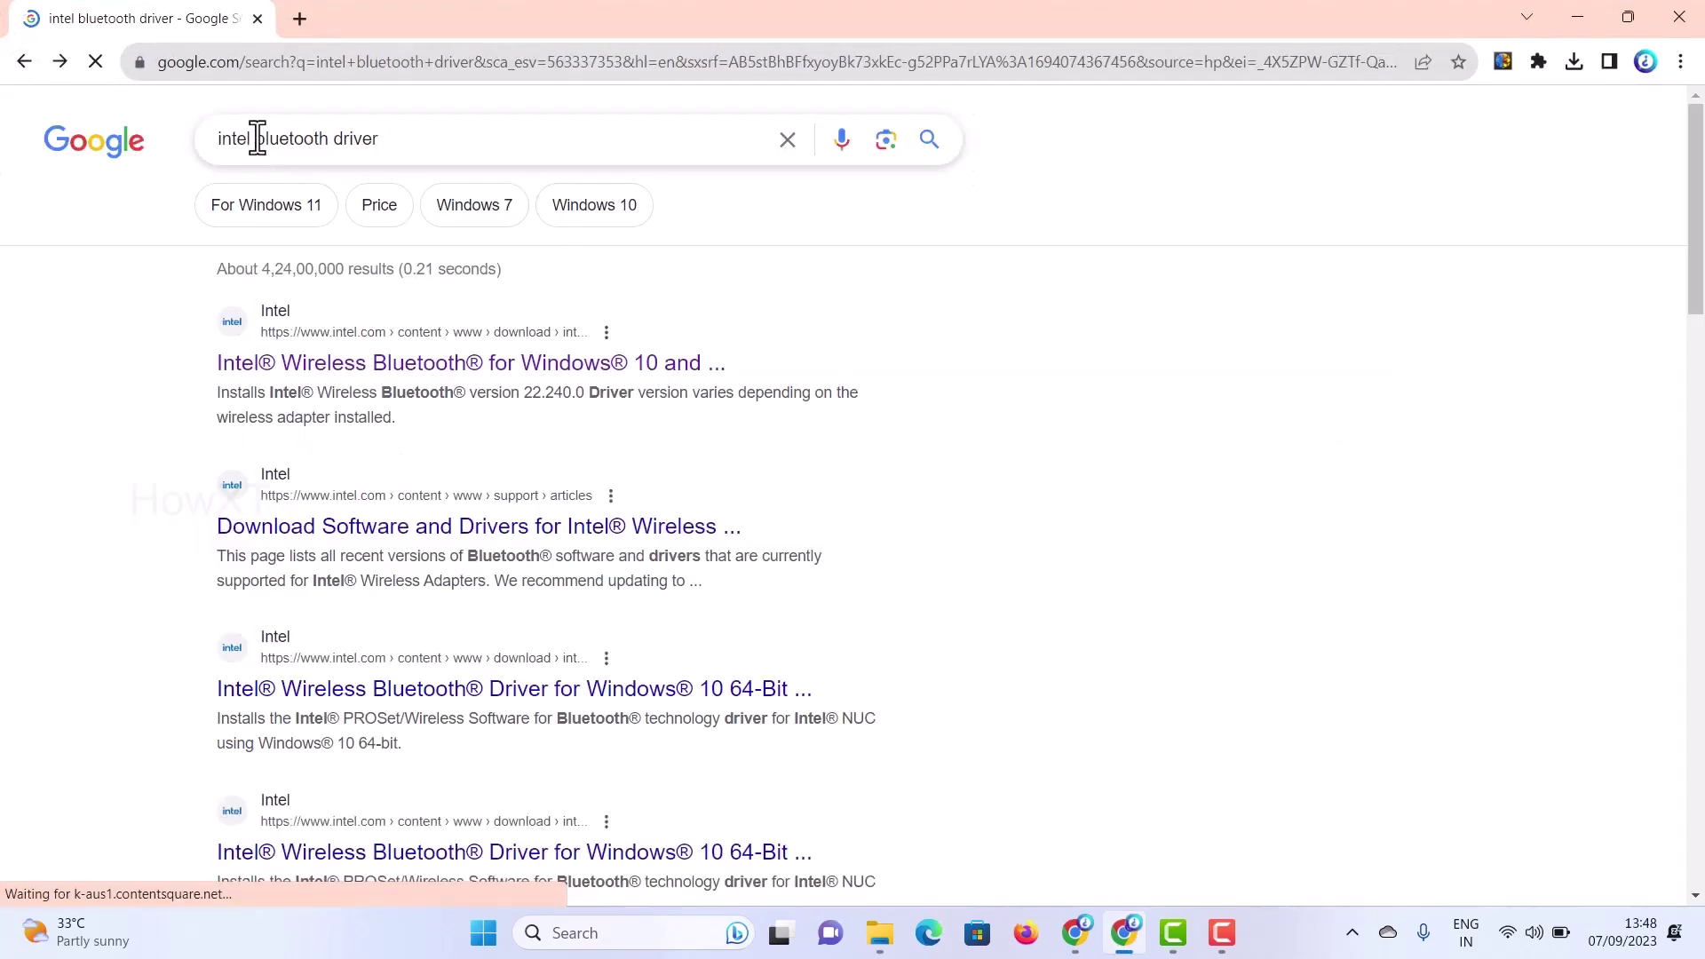
drag(254, 137, 178, 142)
text(acer)
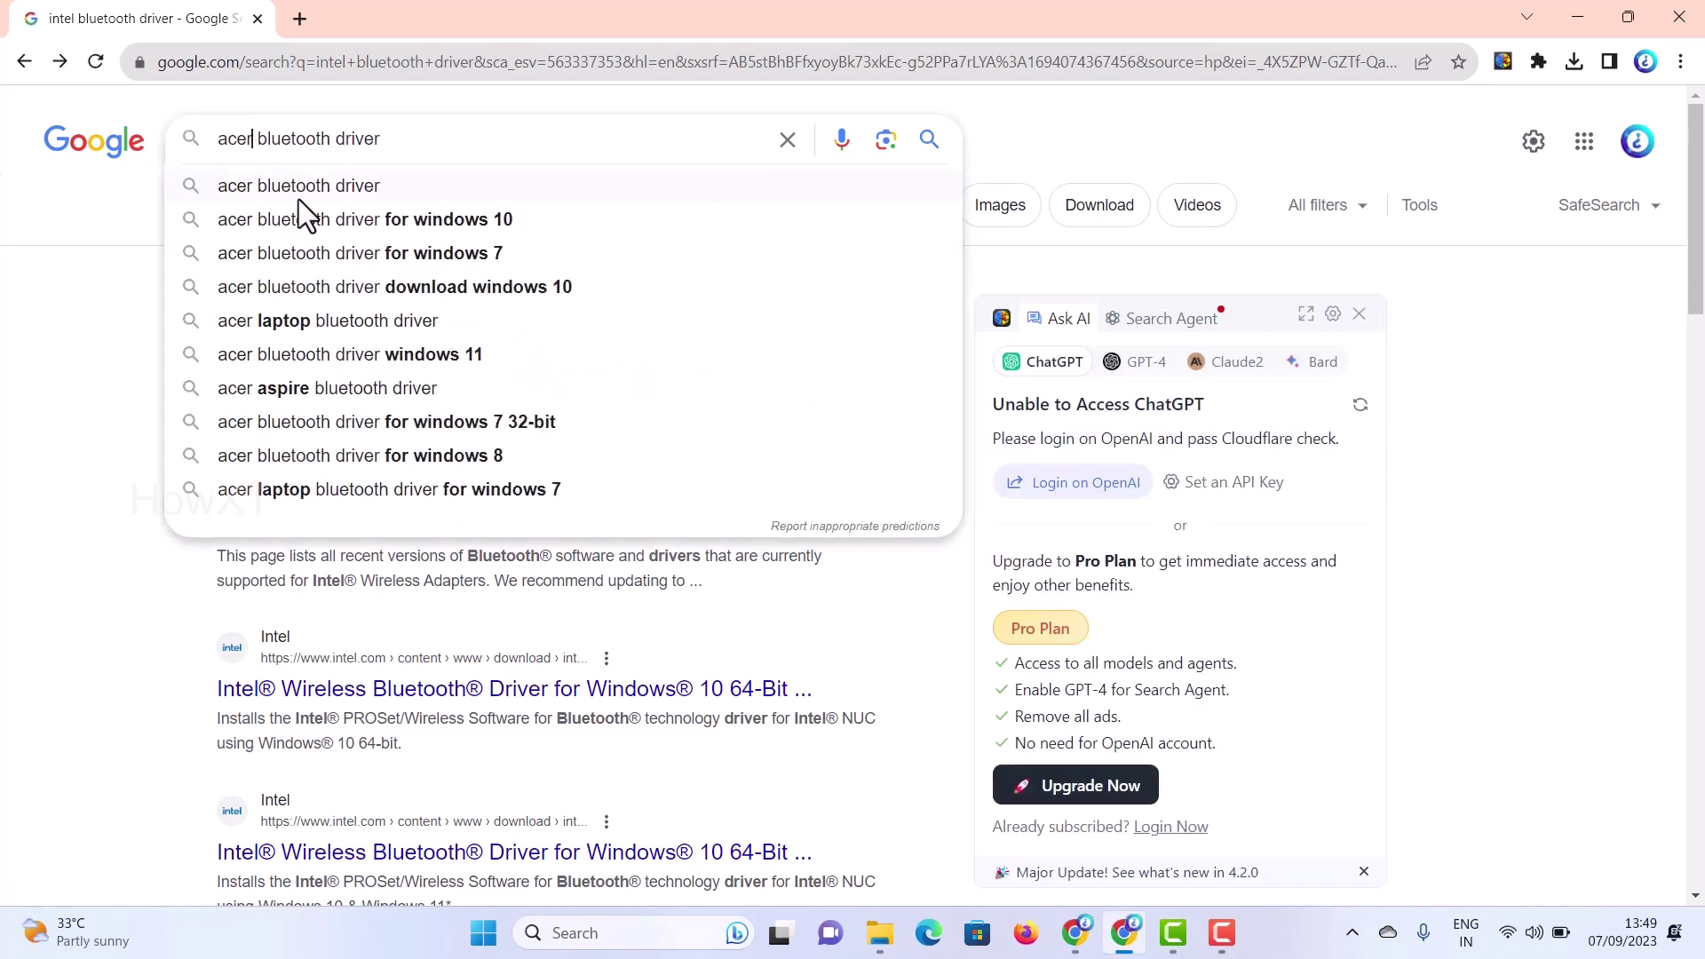
click(299, 197)
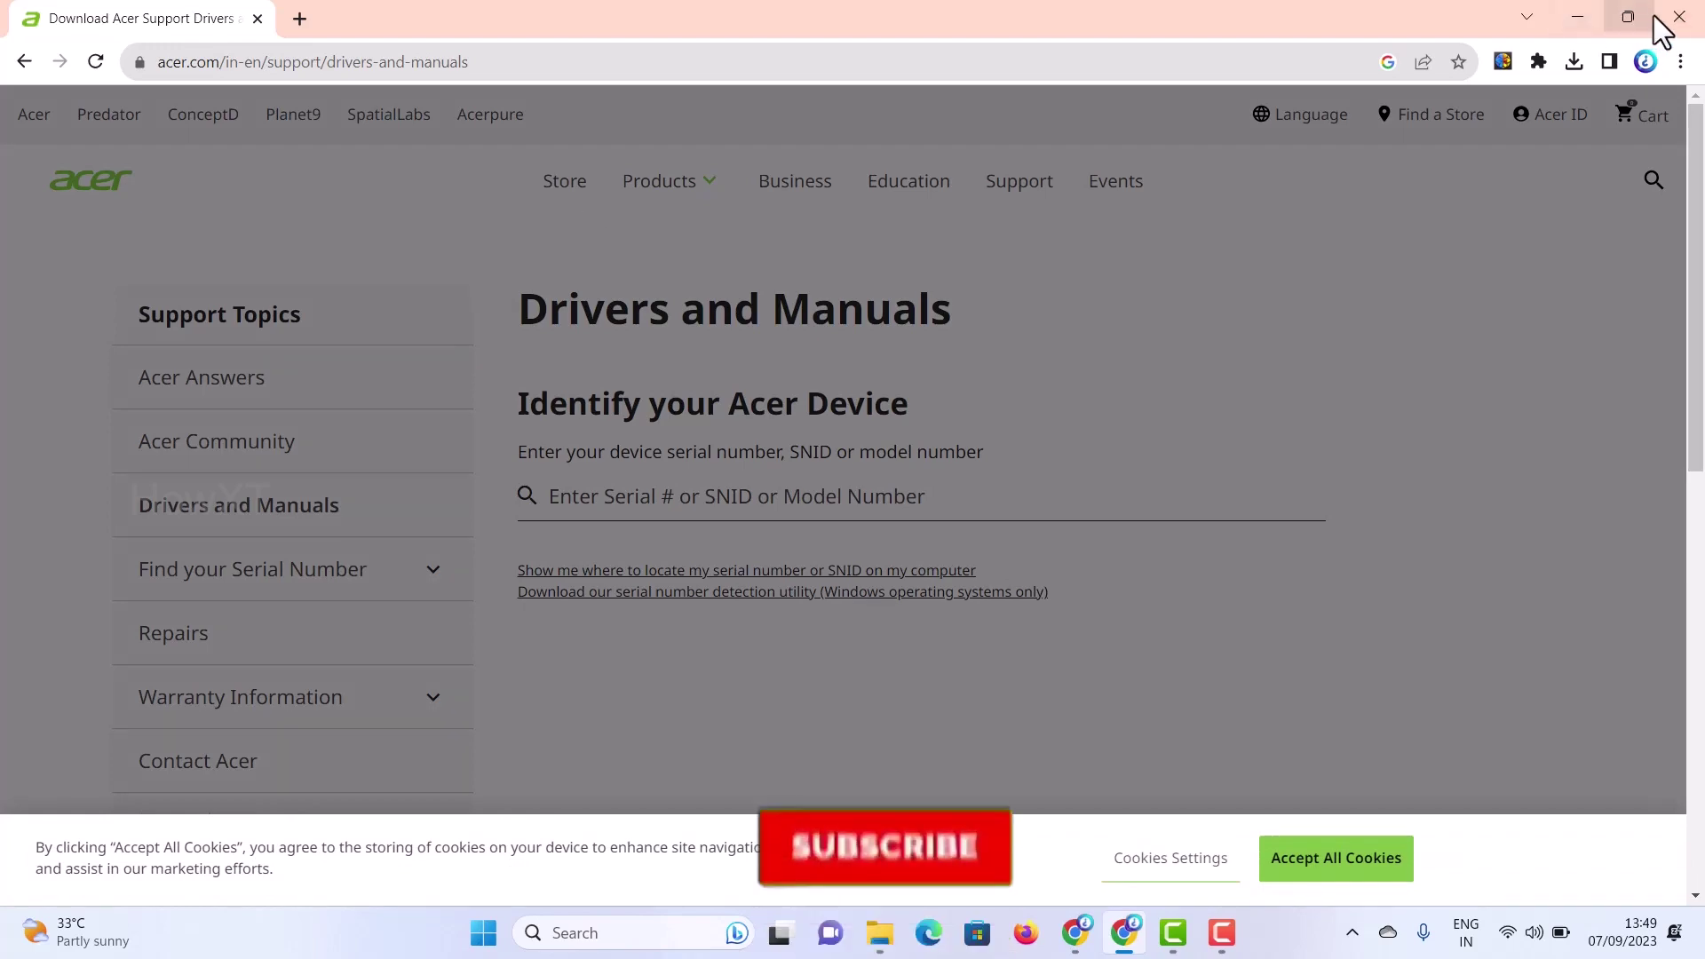
click(1681, 17)
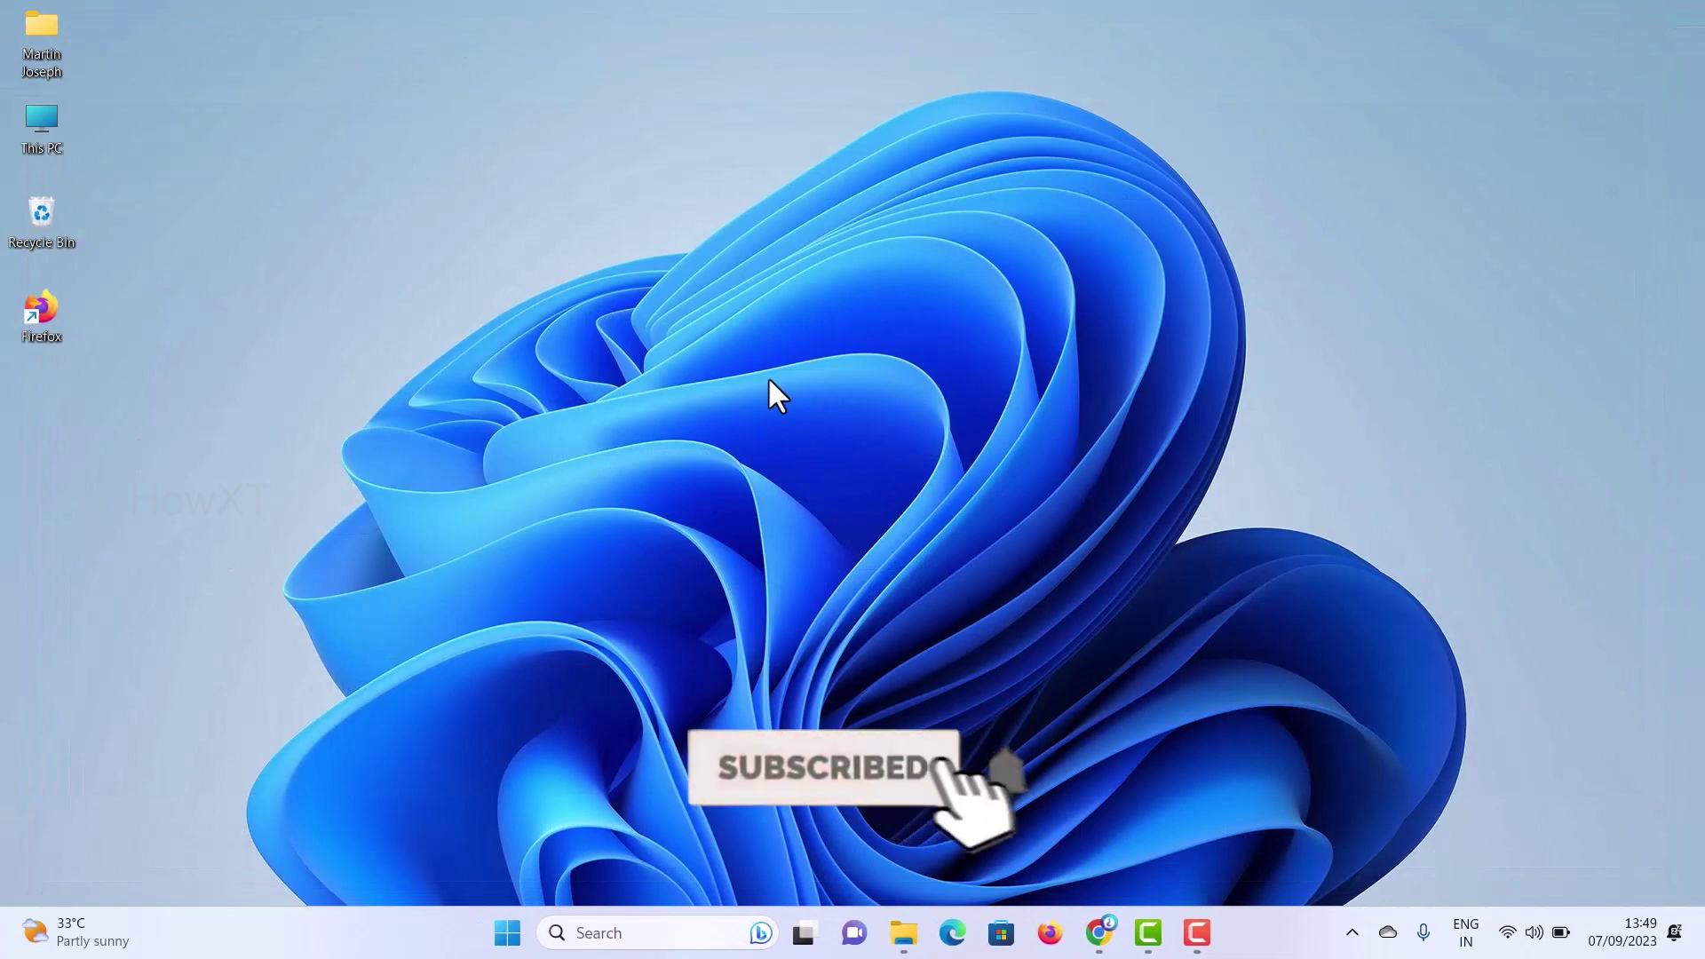